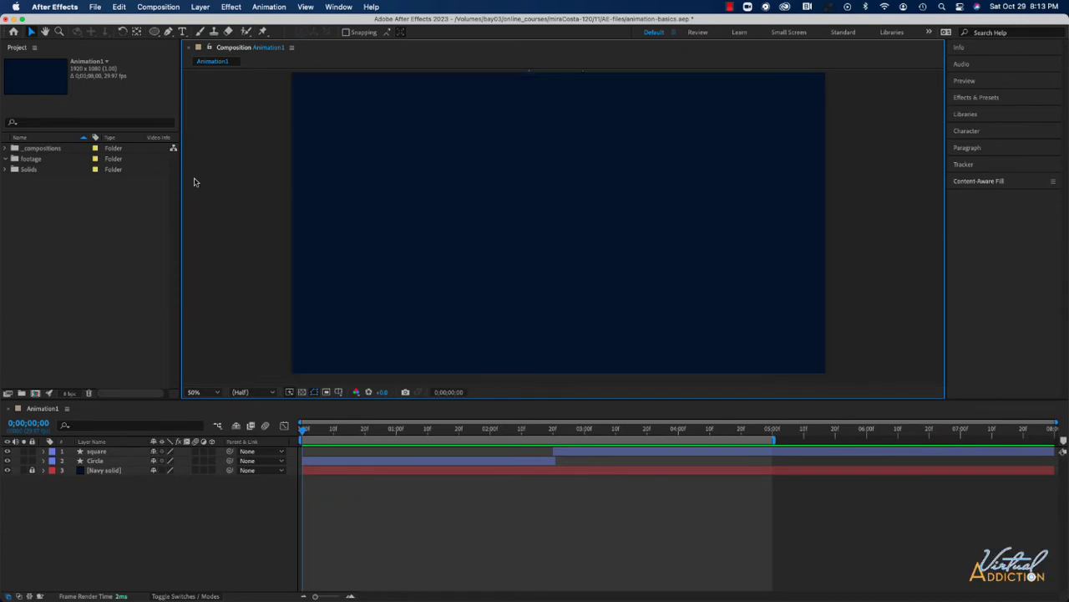
Step: Create a new 1920x1080, 29.97 fps, 8-second composition named starBurst
left_click(35, 394)
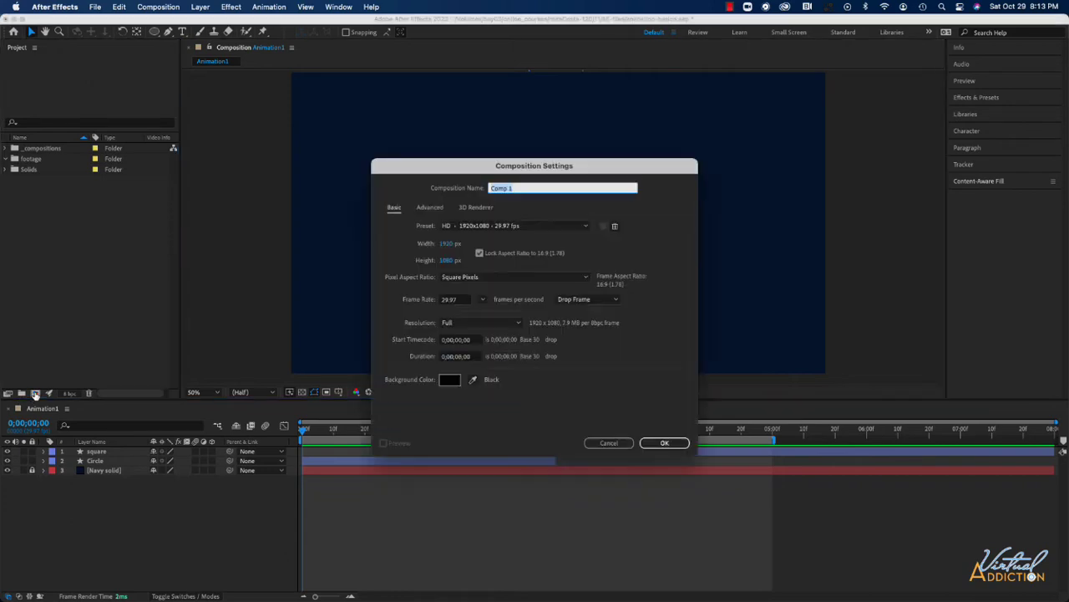
type("starBurst")
left_click(678, 443)
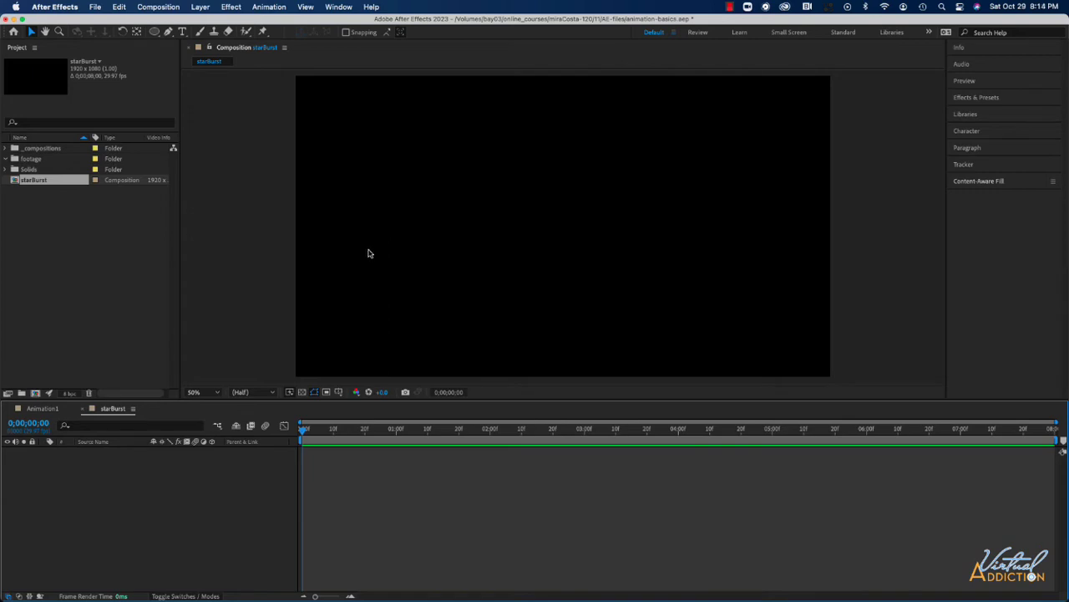
Step: Show the Title/Action Safe guides in the viewer and select the Pen tool
left_click(340, 393)
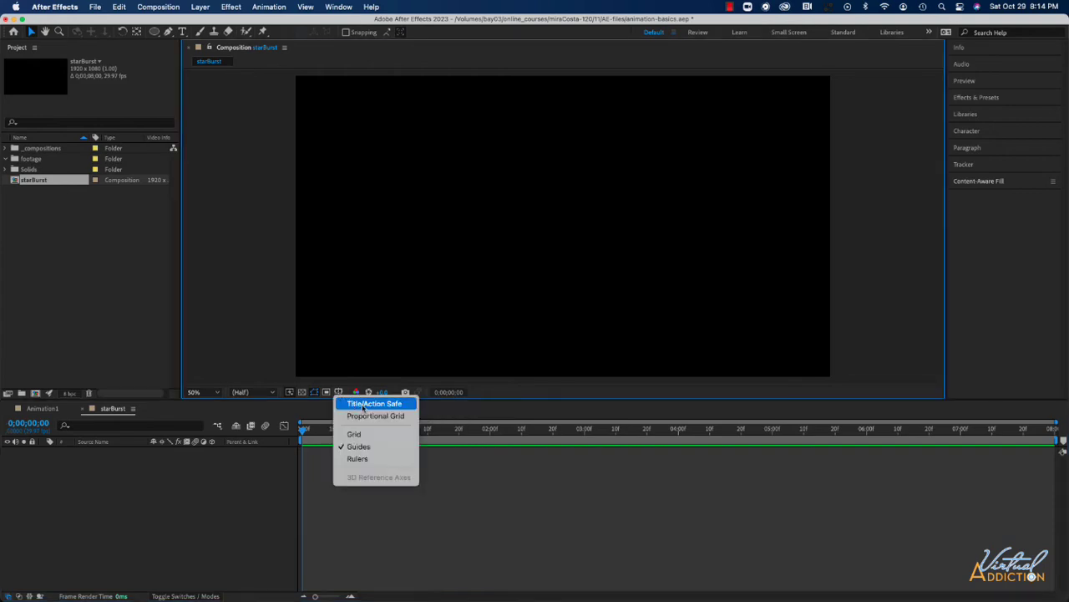
left_click(364, 405)
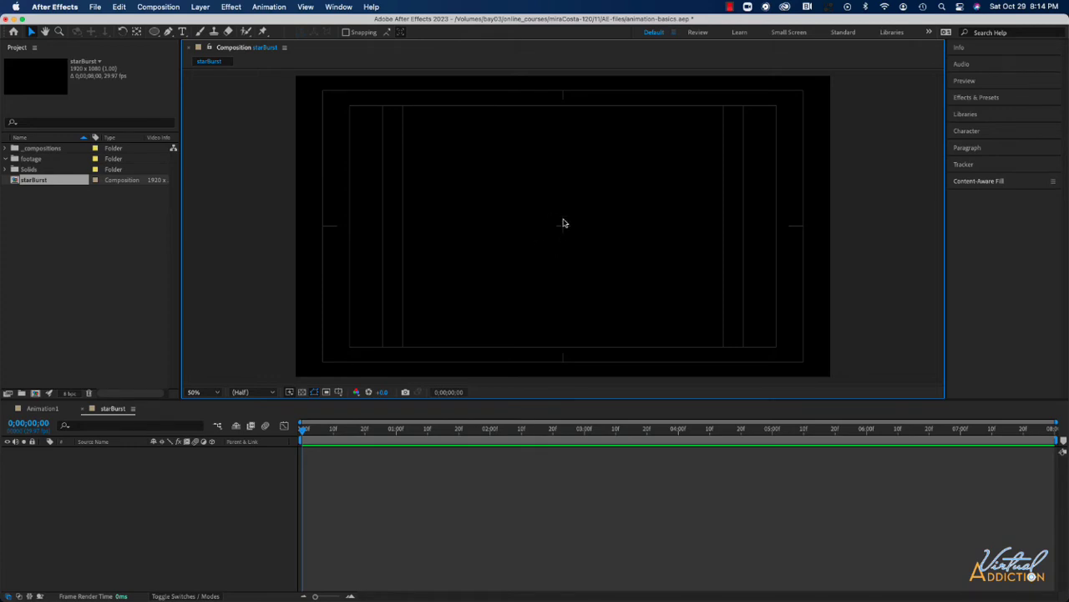
left_click(169, 35)
left_click(168, 35)
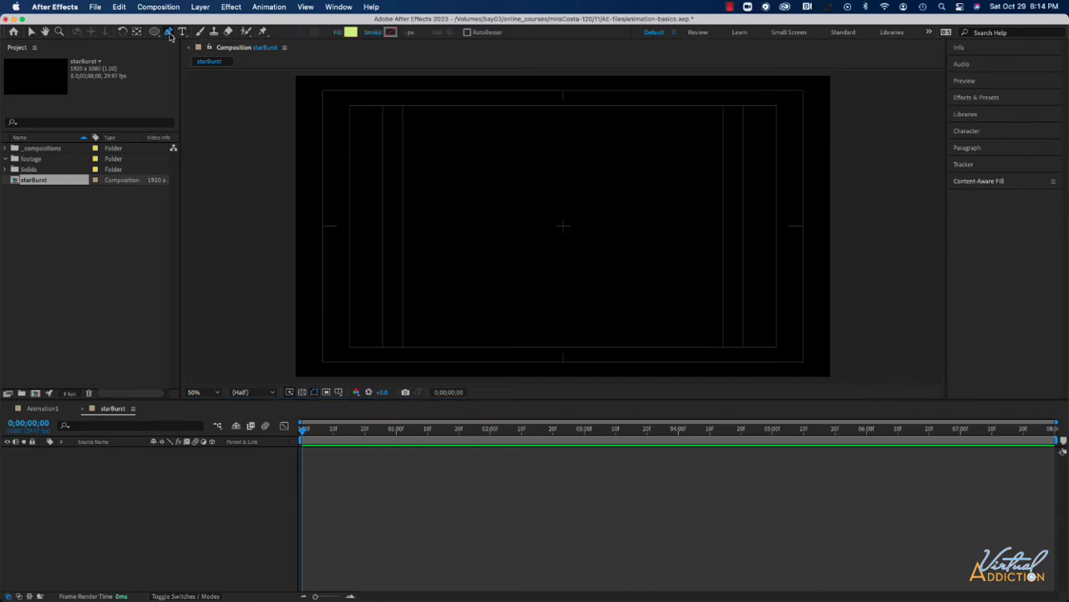
Step: Set the fill for new shapes to None
left_click(336, 35)
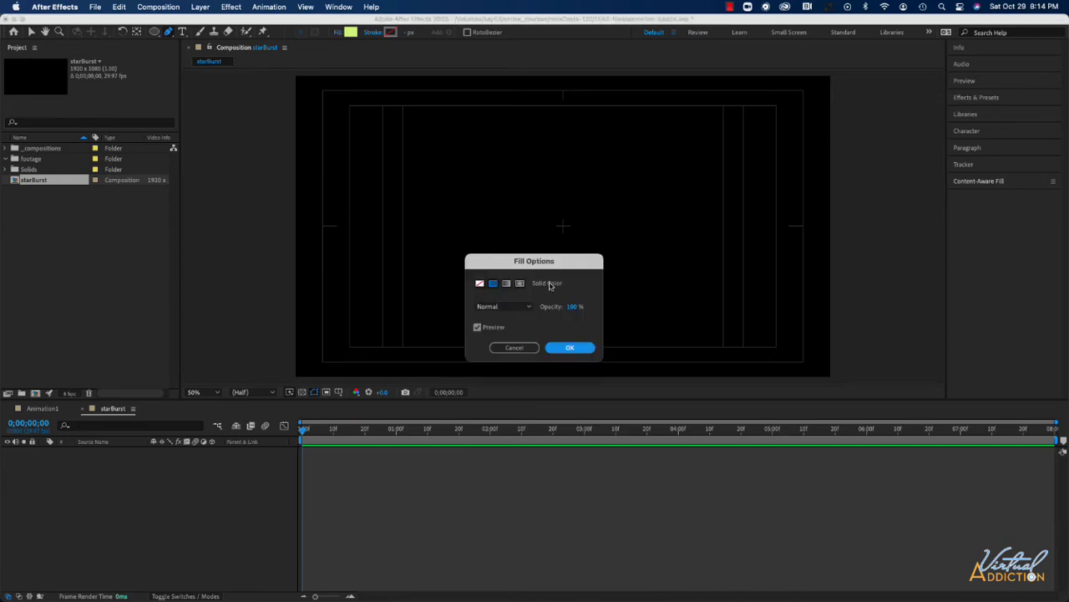
left_click(479, 283)
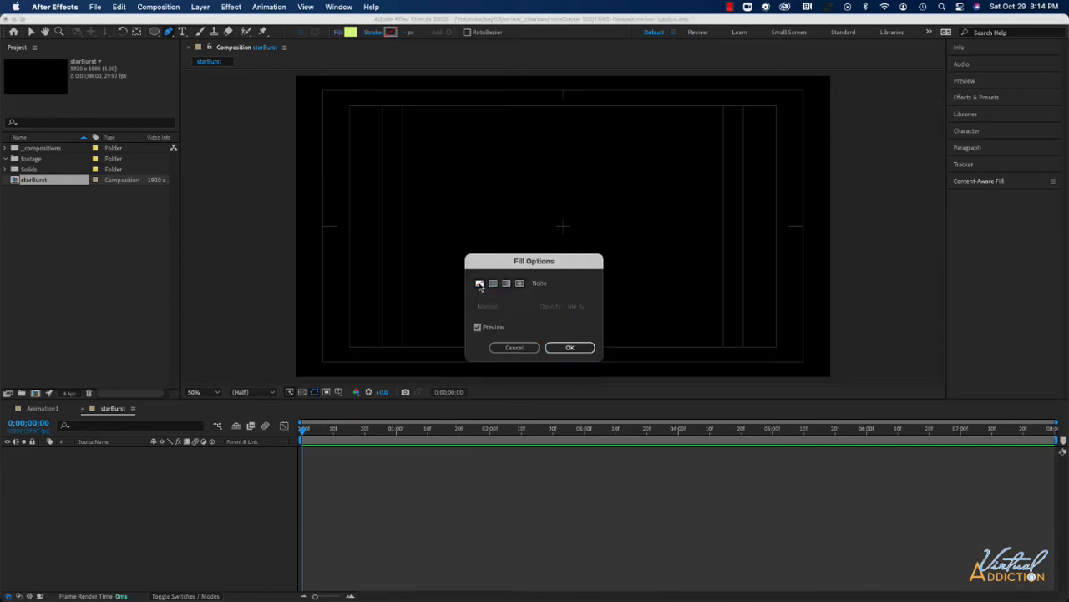
left_click(574, 351)
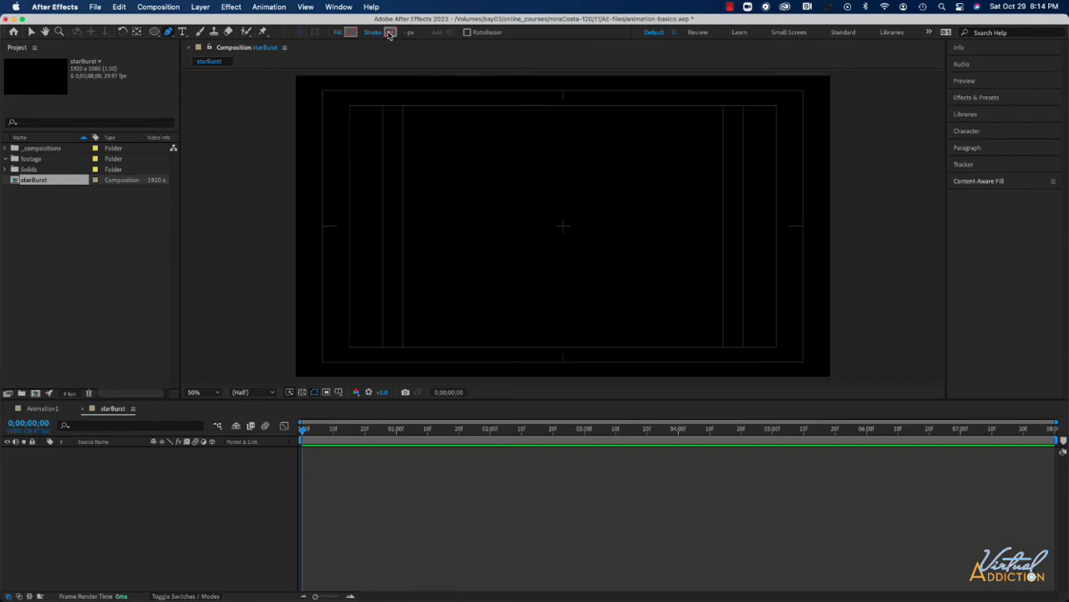
Step: Give new shapes a yellow (F5E136) stroke that is 12 px wide
left_click(390, 33)
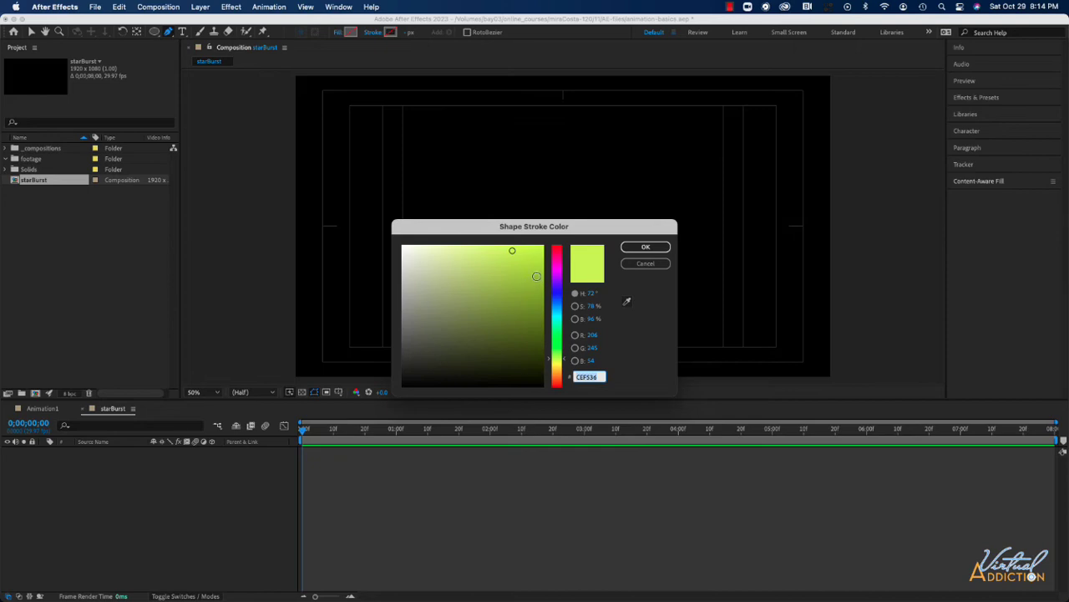
left_click(559, 367)
left_click(559, 367)
key("Return")
left_click(409, 32)
type("12")
key("Return")
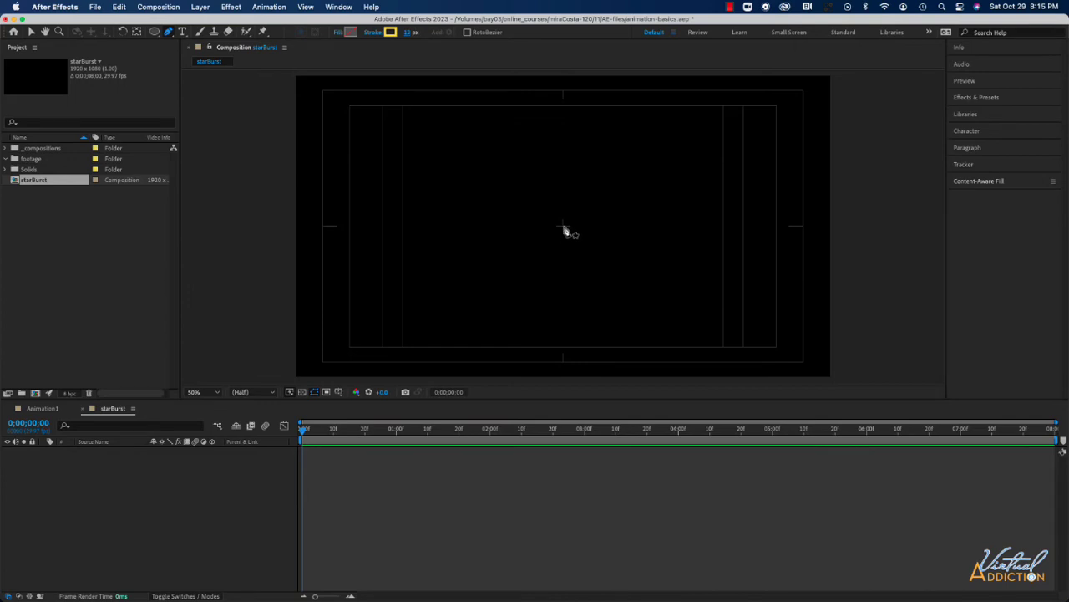
Step: Draw a vertical line up from the comp centre and rename its shape layer 'star burst'
left_click(563, 226)
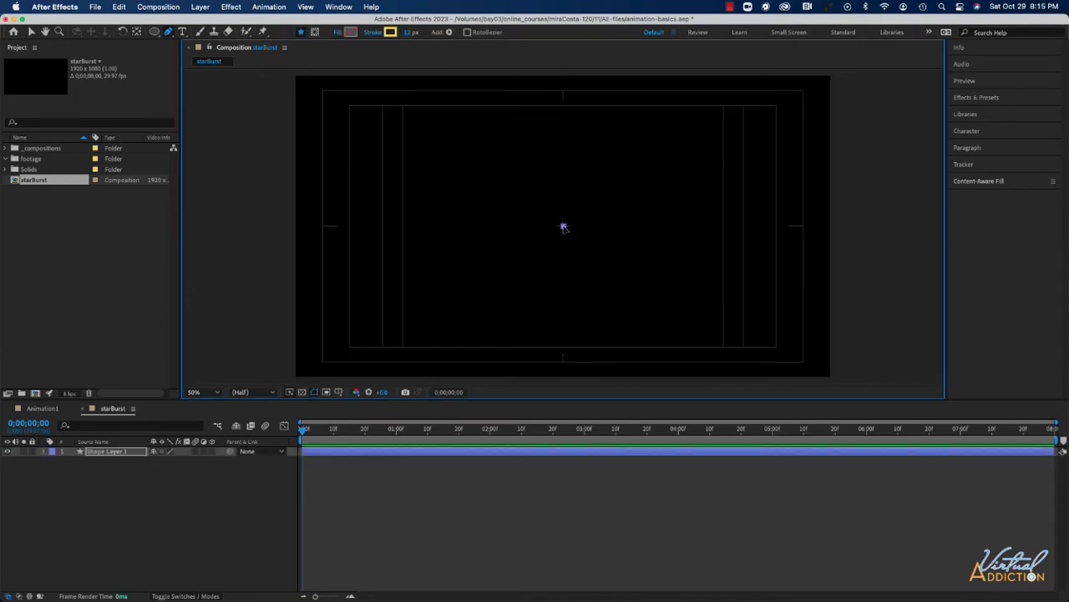
left_click(563, 165)
left_click(107, 452)
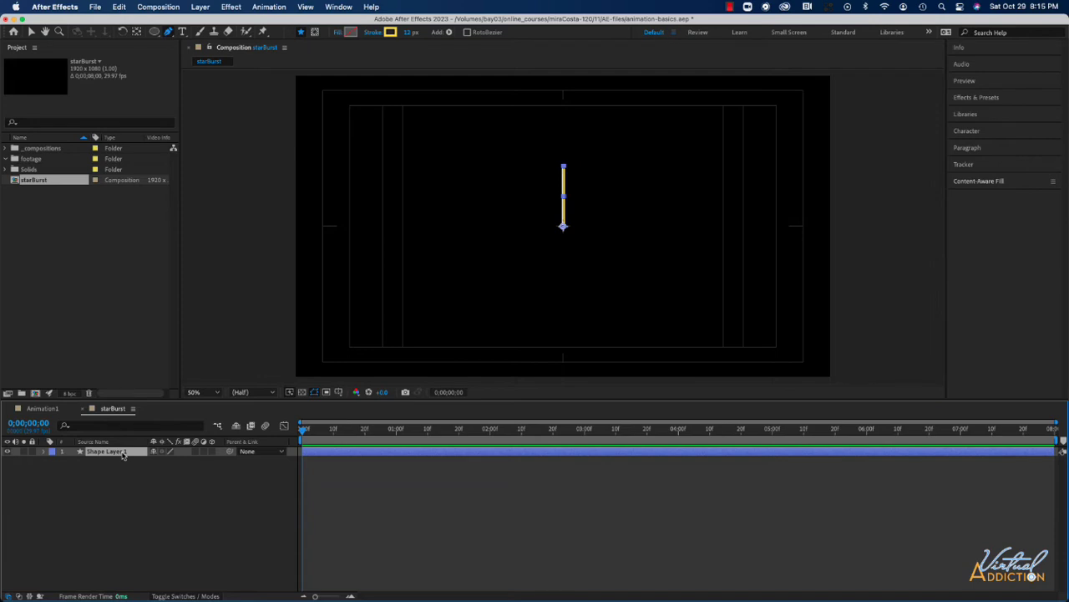
key("Return")
key("BackSpace")
type("star")
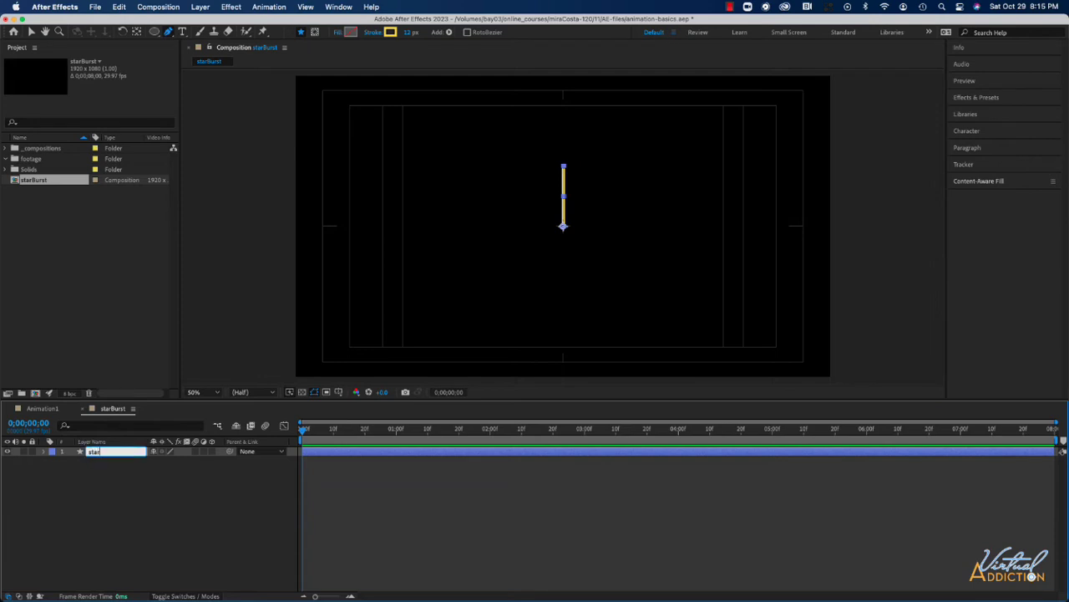
type(" burst")
key("Return")
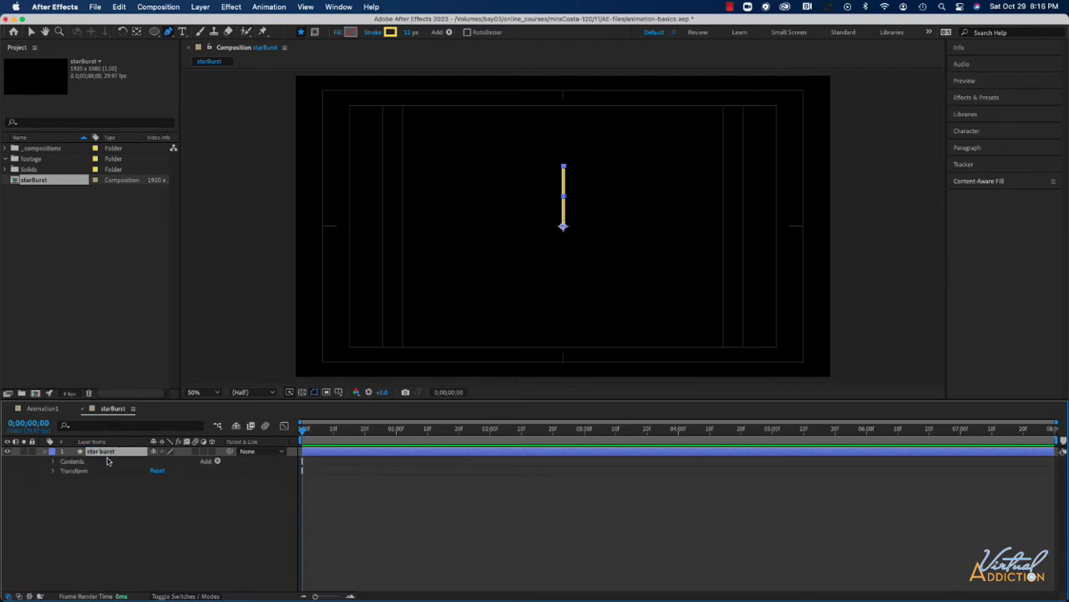
Step: Add Trim Paths to the star burst layer, expand it, and trim the layer to end near 2:00
left_click(218, 462)
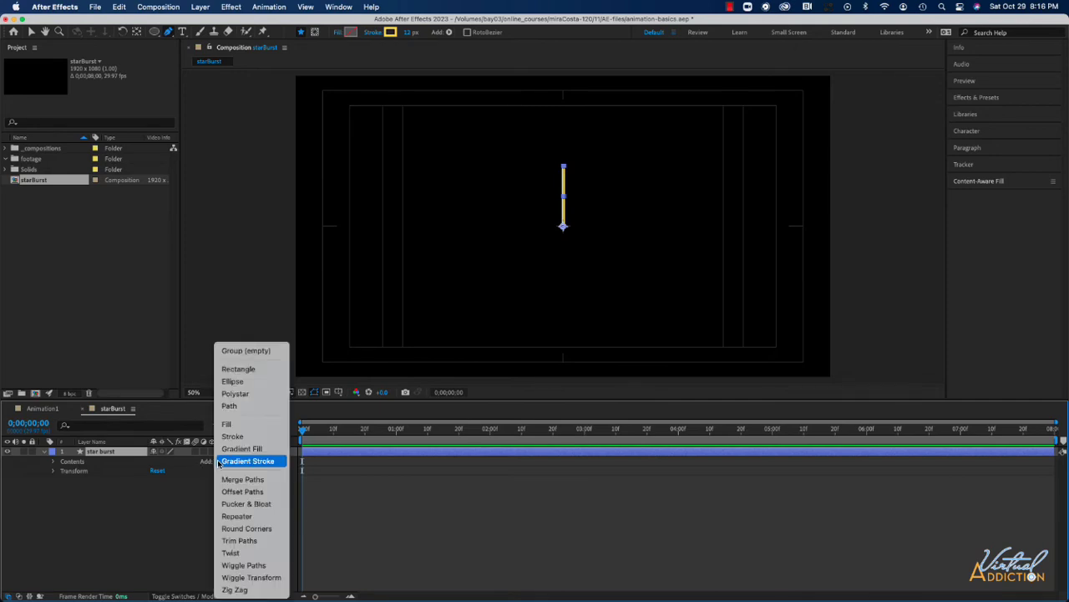
left_click(236, 540)
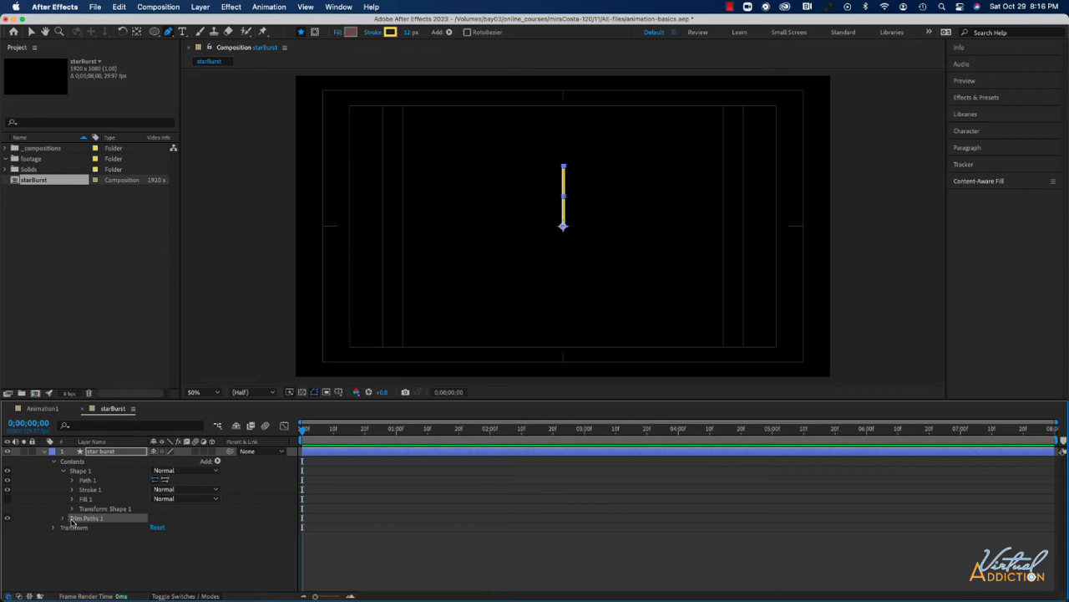
left_click(63, 518)
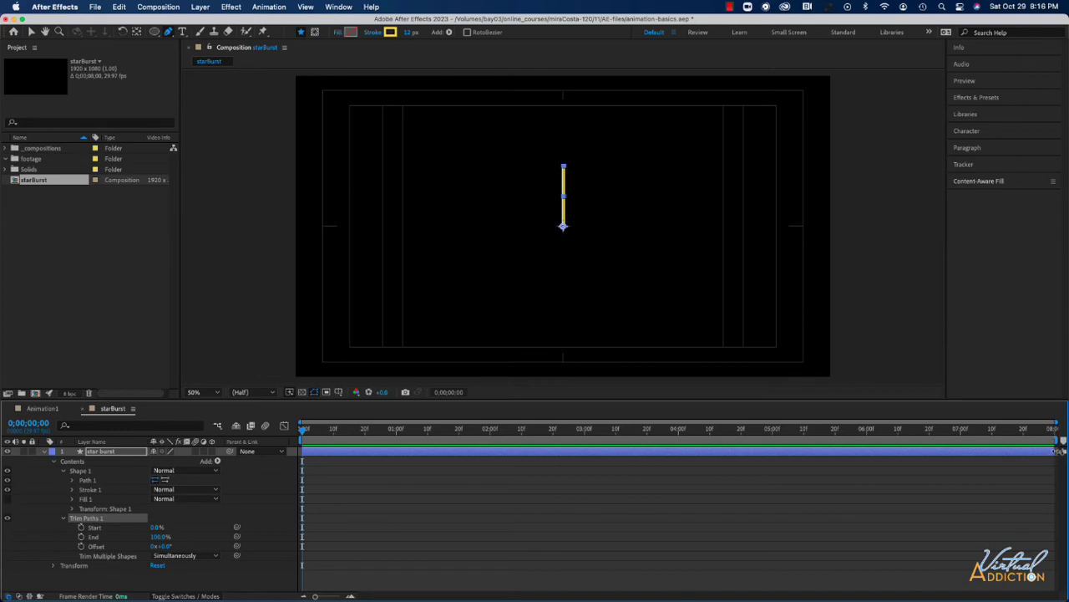
left_click_drag(1058, 451, 493, 449)
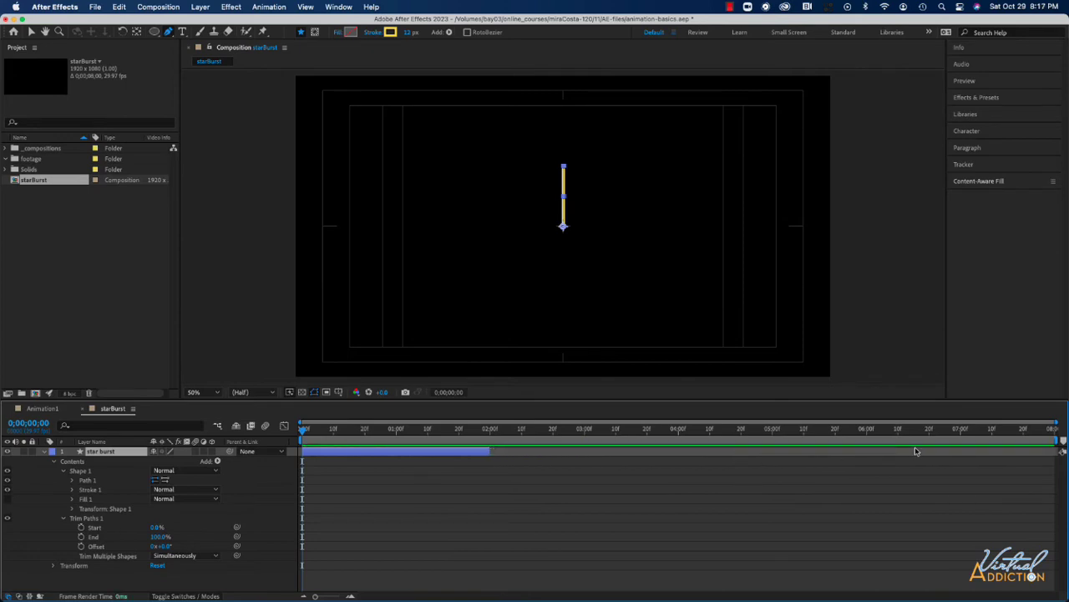
Step: End the work area at 2:00 and keyframe Trim Paths End at 0% on the first frame
left_click_drag(1057, 440, 494, 432)
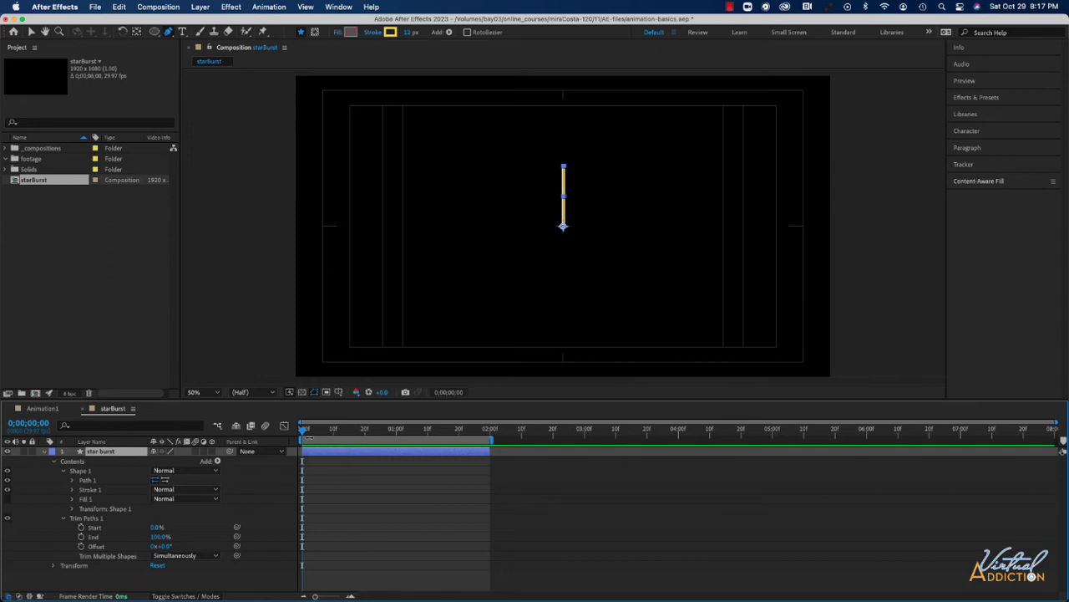
left_click(81, 538)
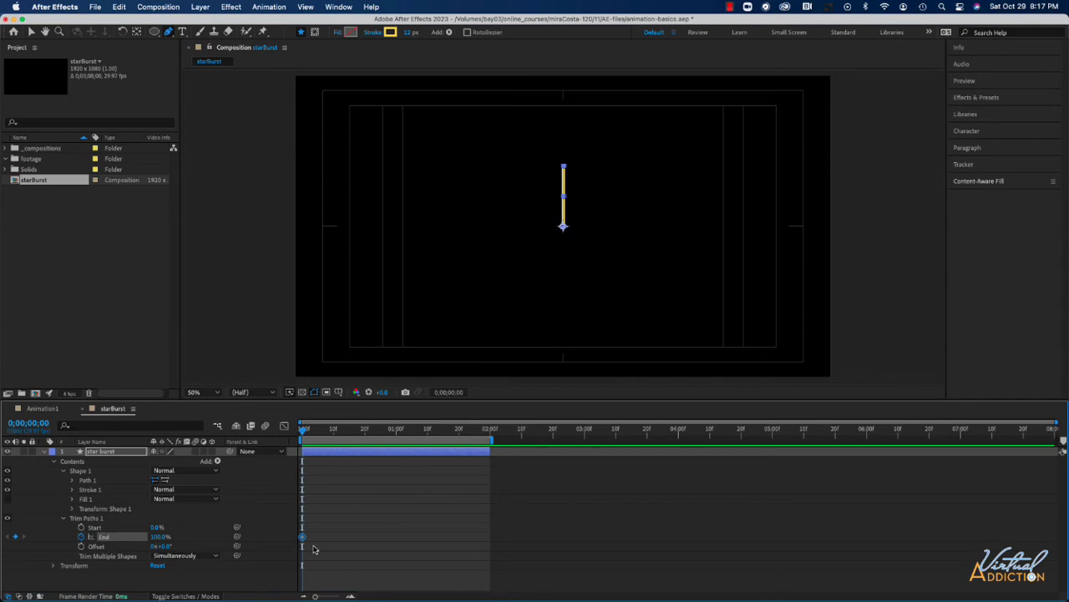
left_click(159, 536)
type("0")
key("Return")
Step: Add a 100% End keyframe at one second and scrub to check the line drawing on
left_click_drag(304, 429, 396, 445)
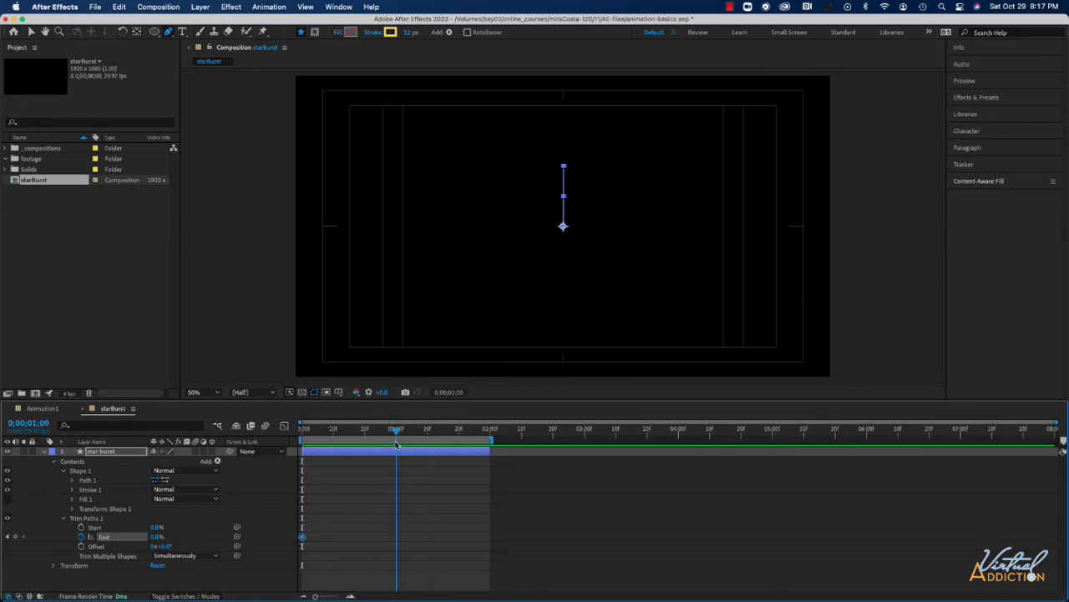
left_click(158, 539)
key("Return")
key("Page_Up")
key("Page_Up")
key("Page_Up")
key("Page_Up")
key("Page_Up")
key("Page_Up")
key("Page_Up")
key("Page_Up")
key("Page_Up")
key("Page_Up")
key("Page_Up")
key("Page_Up")
key("Page_Up")
key("Page_Up")
key("Page_Up")
key("Page_Up")
key("Page_Up")
key("Page_Up")
key("Page_Up")
key("Page_Up")
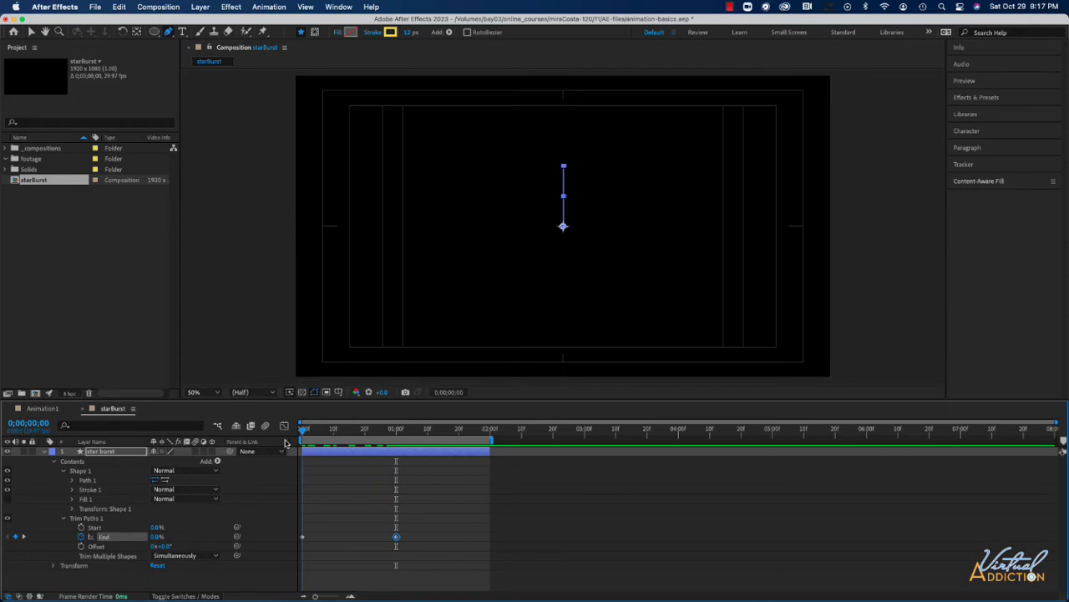
mouse_move(307, 445)
left_mouse_down()
mouse_move(404, 449)
mouse_move(296, 458)
left_mouse_up()
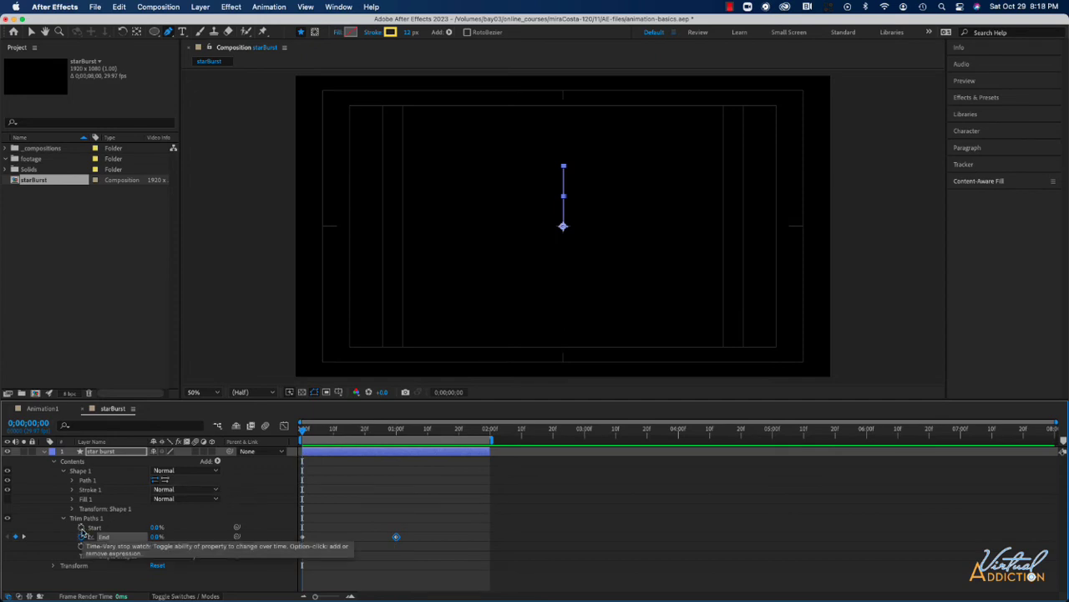
Step: Keyframe Trim Paths Start from 0% at the beginning to 100% at one second
left_click(81, 527)
left_click_drag(303, 435, 396, 433)
left_click(156, 528)
type("100")
key("Return")
left_click_drag(396, 428, 290, 441)
key("space")
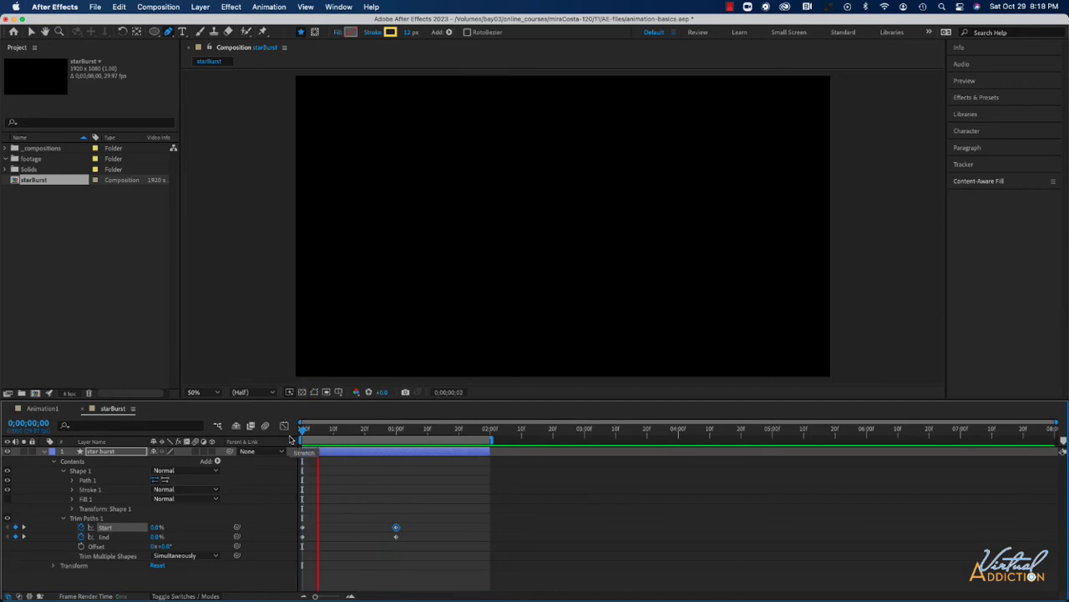
key("space")
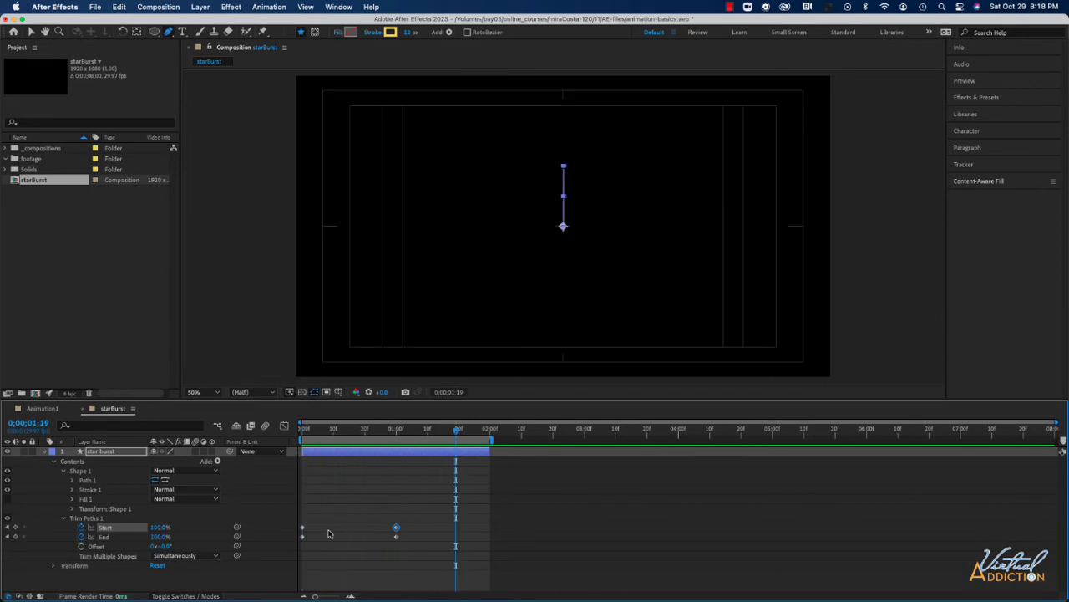
Step: Shift both Start keyframes a few frames later and preview the draw-on-then-retract
left_click_drag(418, 524, 305, 532)
left_click_drag(302, 530, 325, 529)
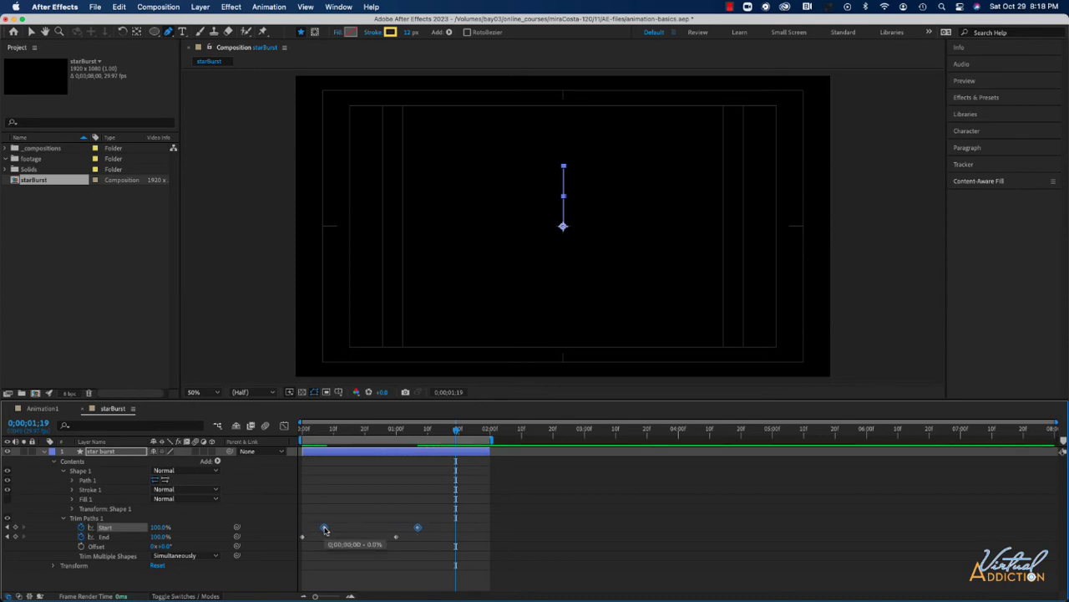
left_click_drag(325, 529, 325, 530)
left_click_drag(457, 432, 292, 441)
key("space")
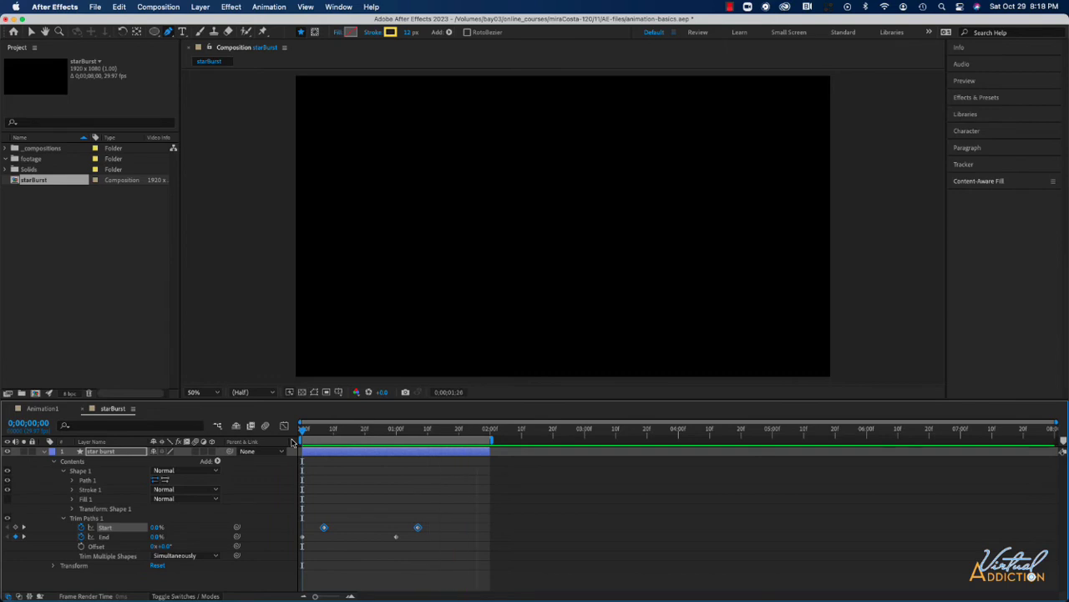
key("space")
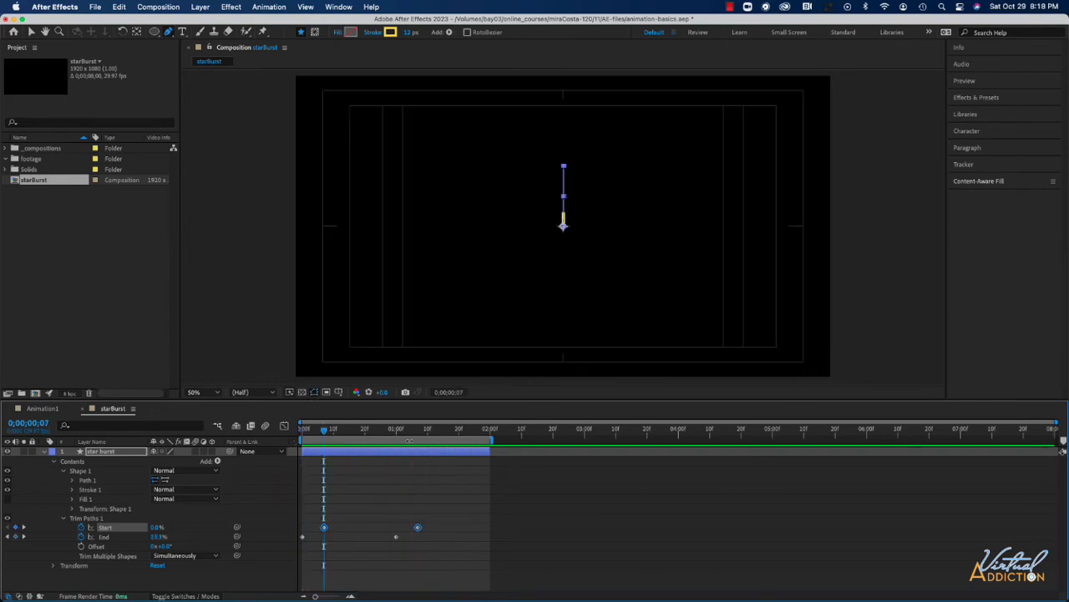
Step: Apply Easy Ease to all four Start and End keyframes and preview
left_click(458, 522)
left_click_drag(425, 511, 294, 553)
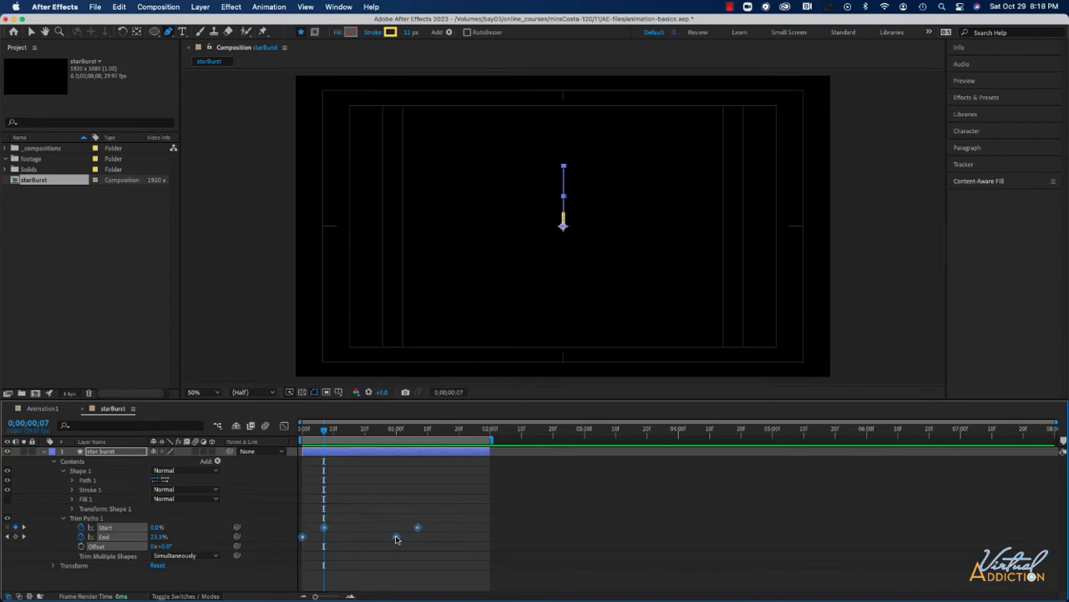
right_click(396, 537)
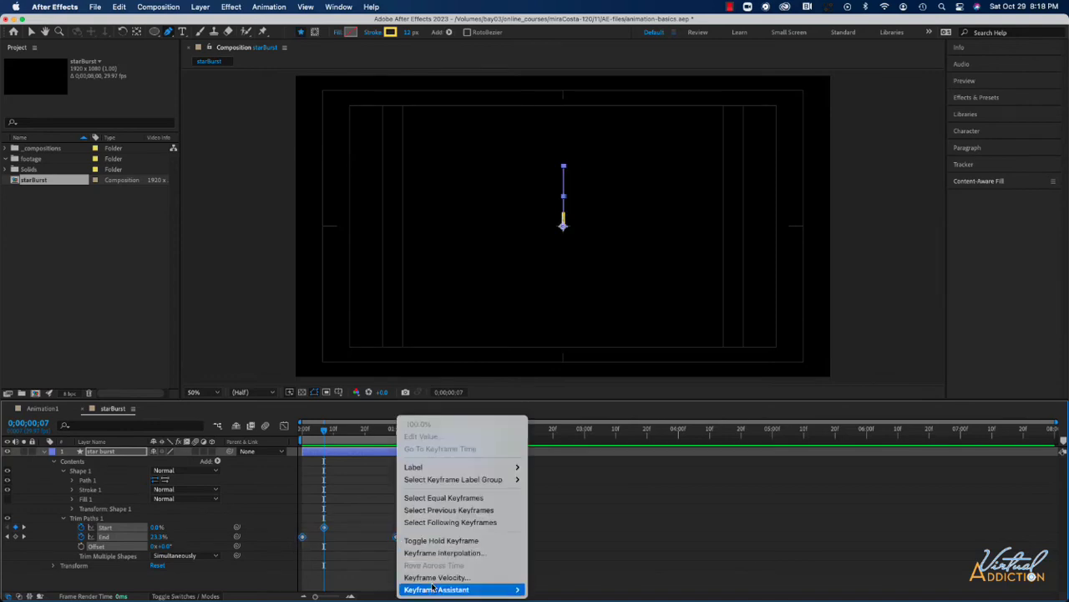
mouse_move(436, 589)
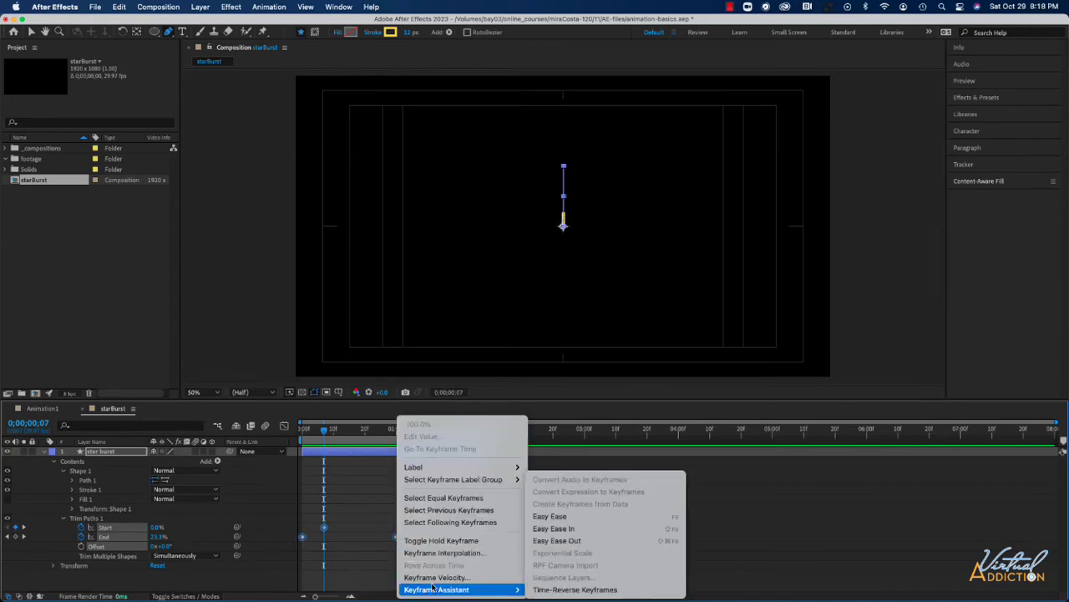
left_click(549, 516)
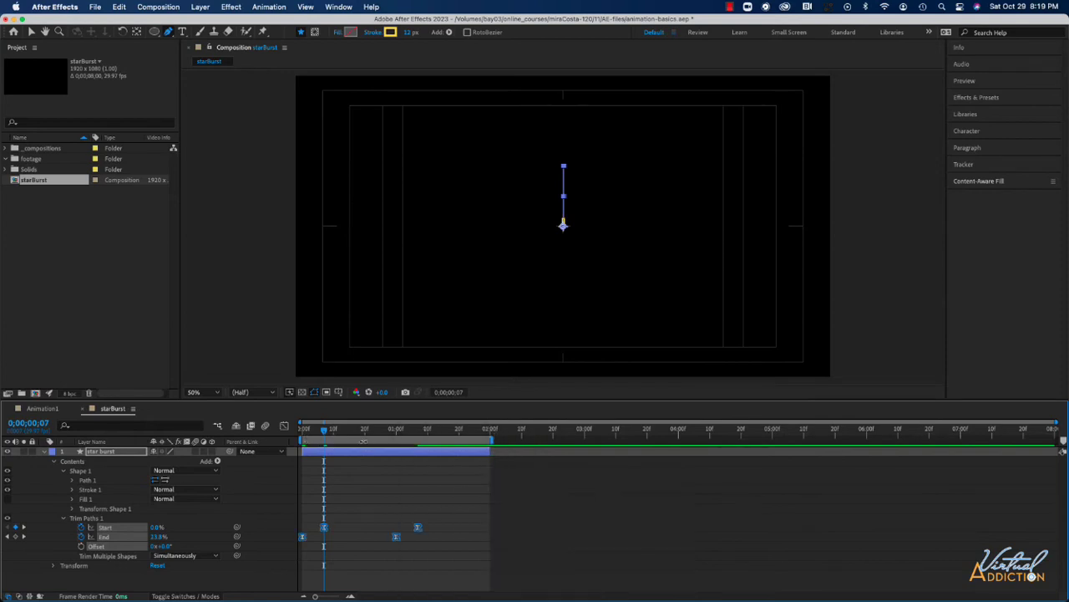
left_click_drag(326, 434, 303, 431)
key("space")
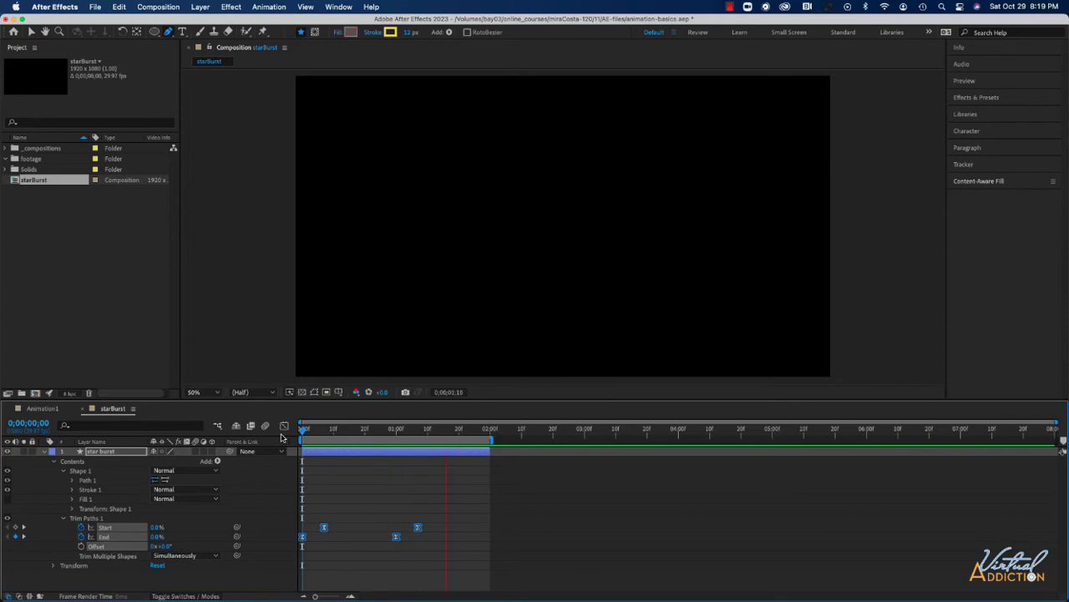
key("space")
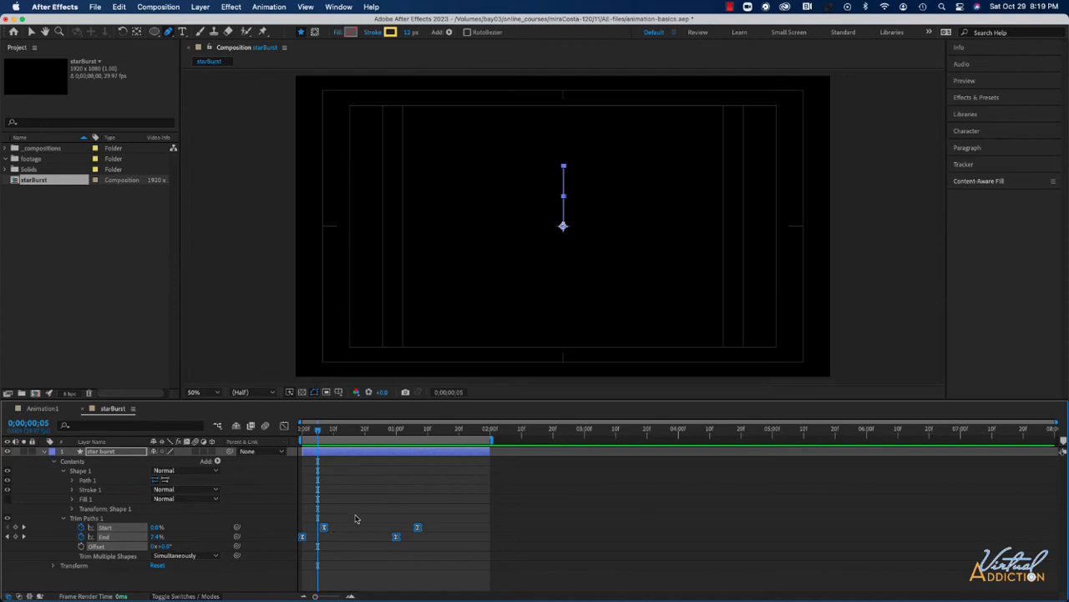
Step: Reselect only the two Trim Paths Start keyframes
left_click(356, 518)
left_click_drag(452, 520, 318, 530)
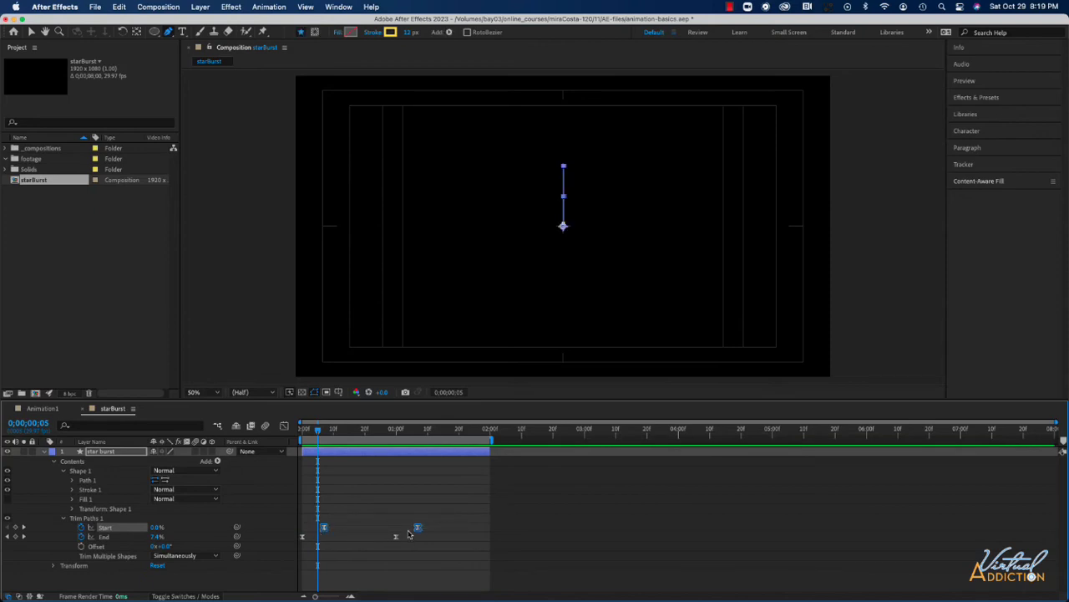
left_click(285, 426)
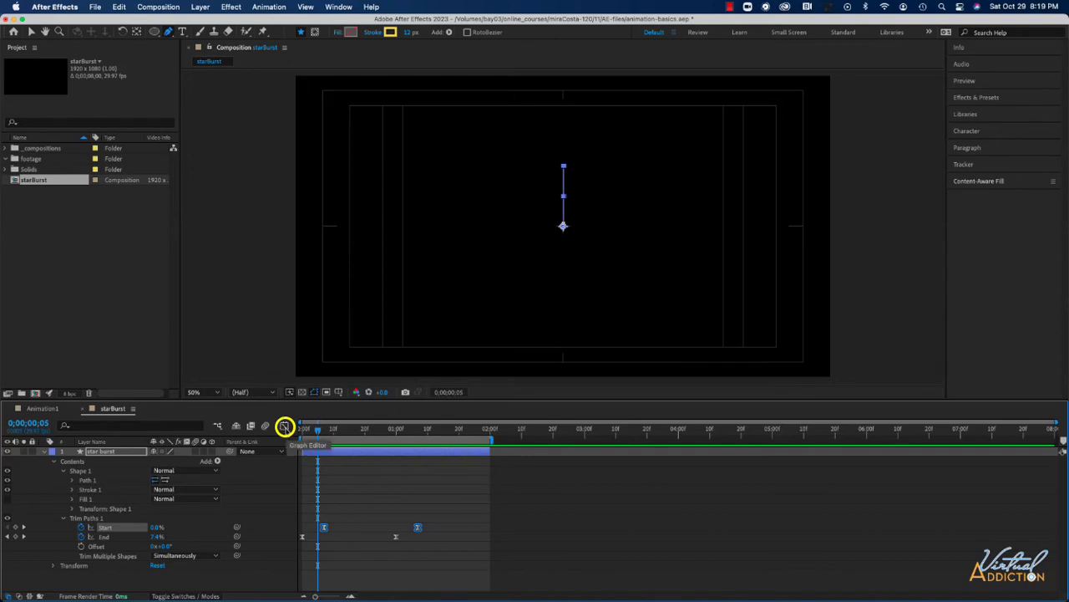
Step: Show the Start keyframes in the Graph Editor as a speed graph
left_click(285, 426)
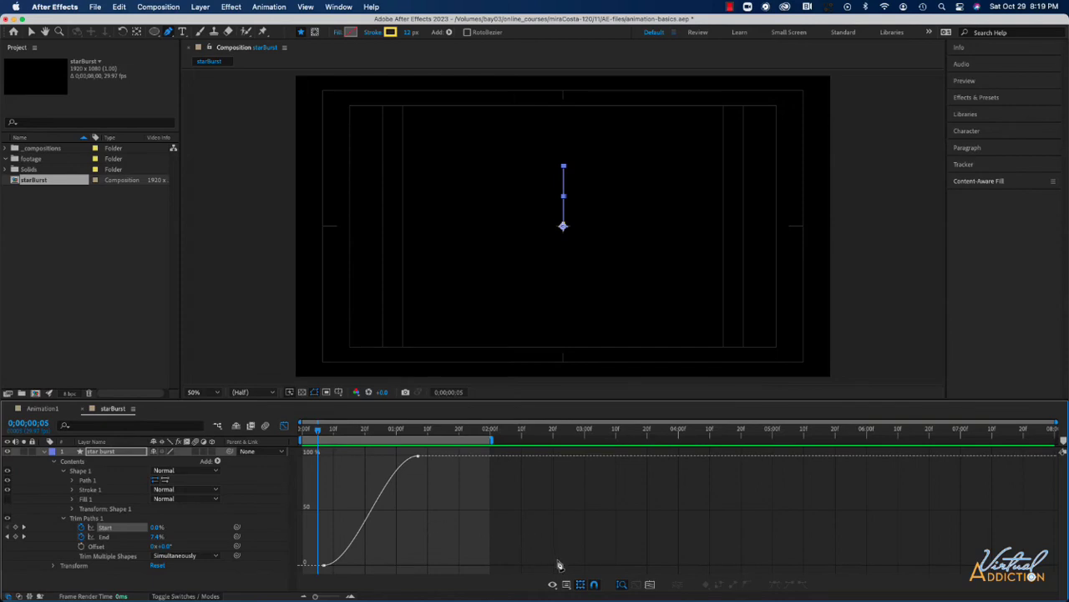
left_click(567, 584)
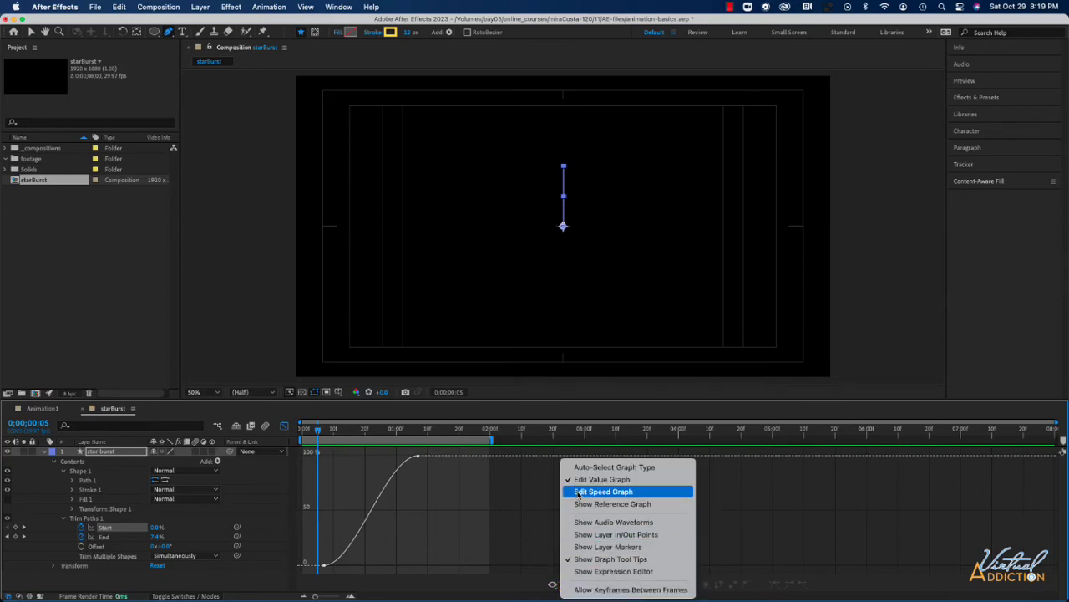
left_click(577, 493)
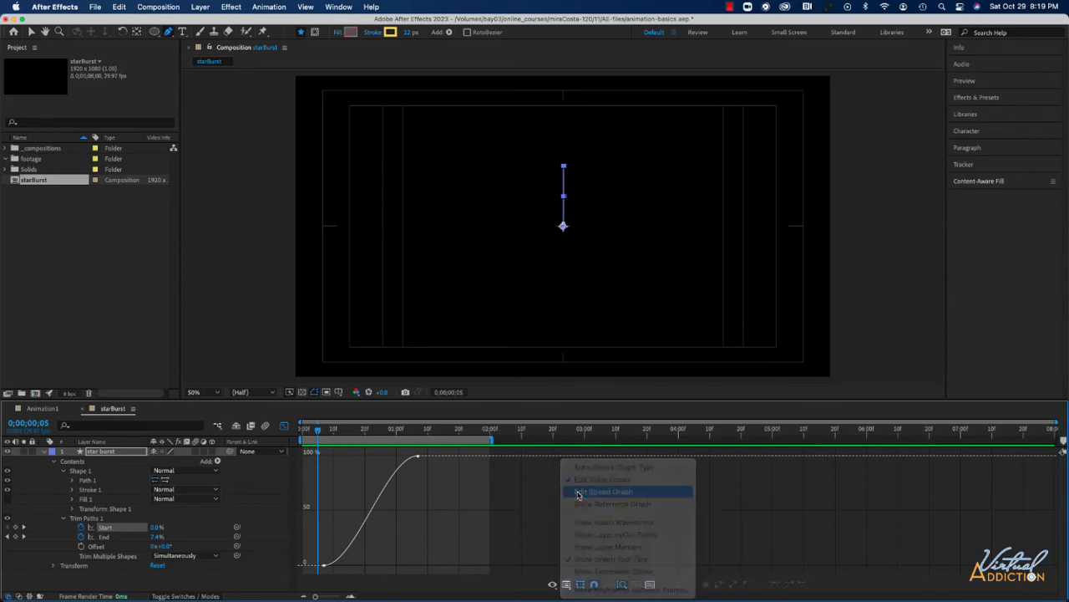
mouse_move(415, 558)
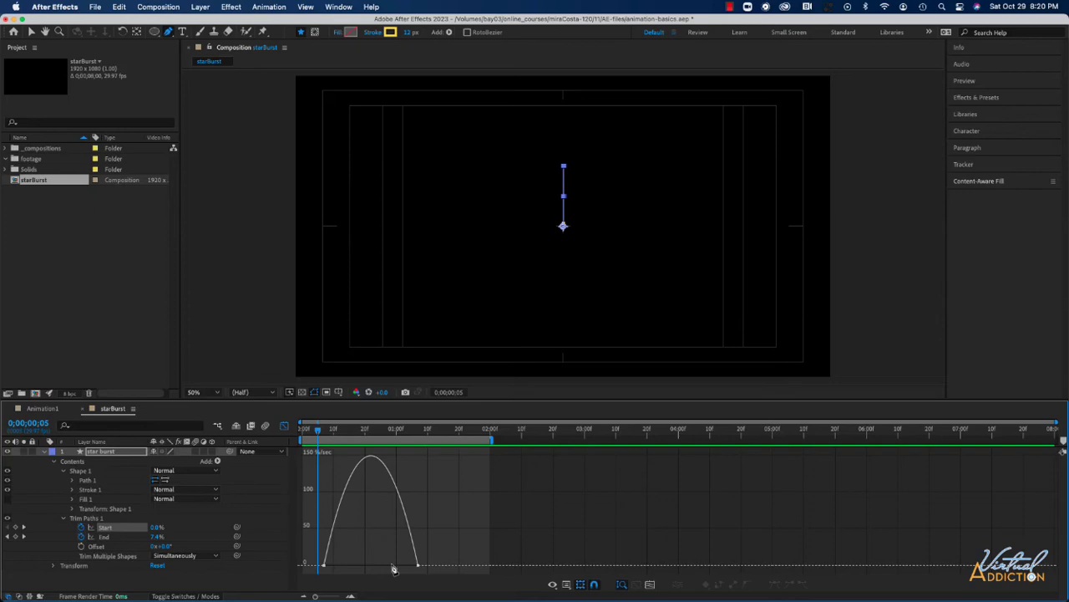
mouse_move(386, 465)
Step: Set the Start keyframes' influences to 86.90% and 100%, then preview the sharper motion
left_click(30, 32)
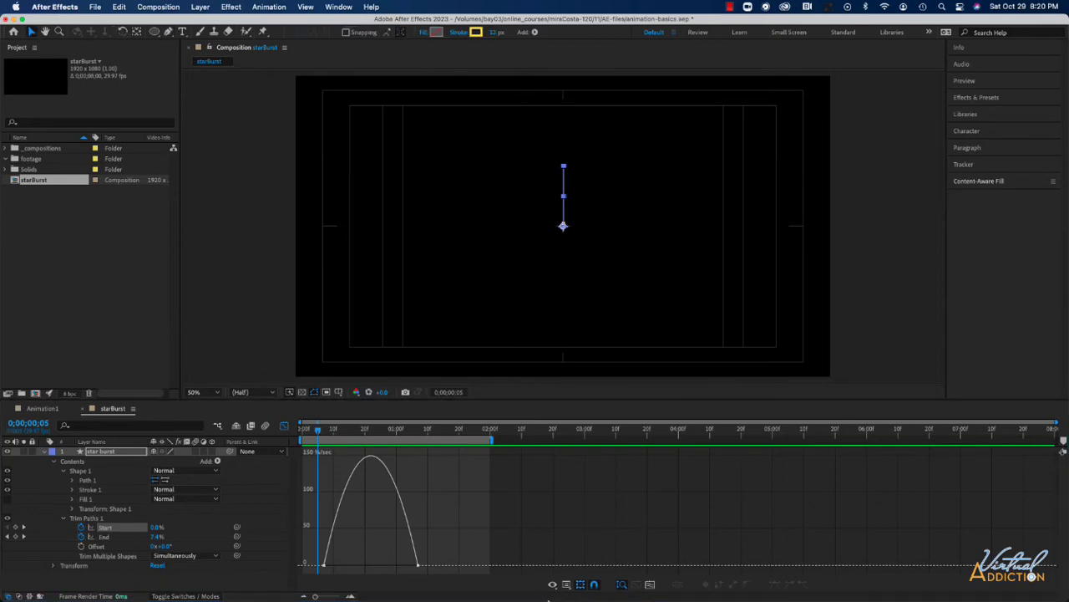
left_click(416, 566)
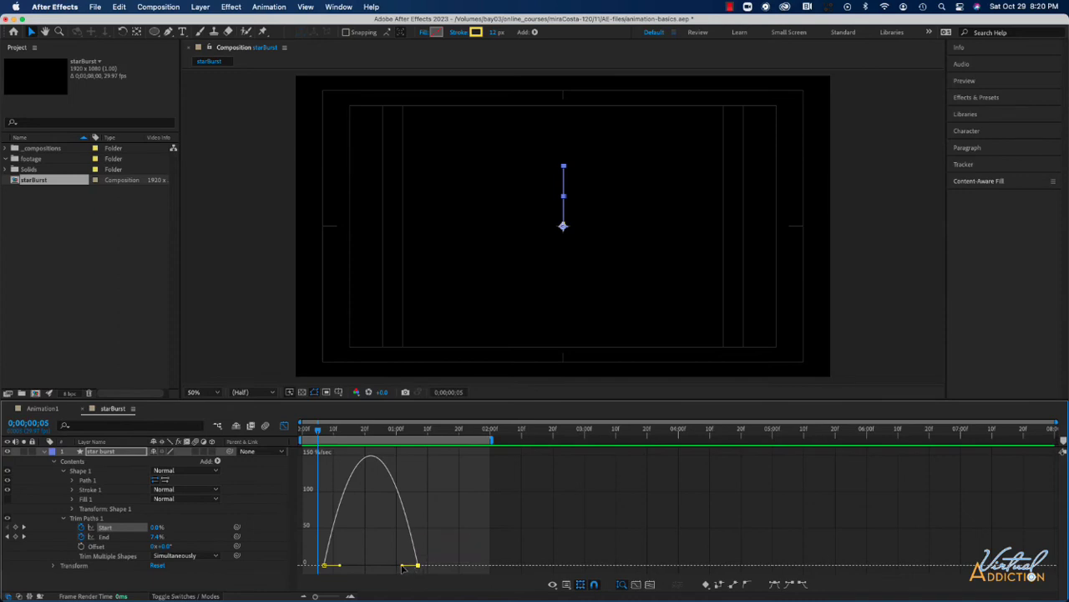
left_click_drag(402, 567, 377, 568)
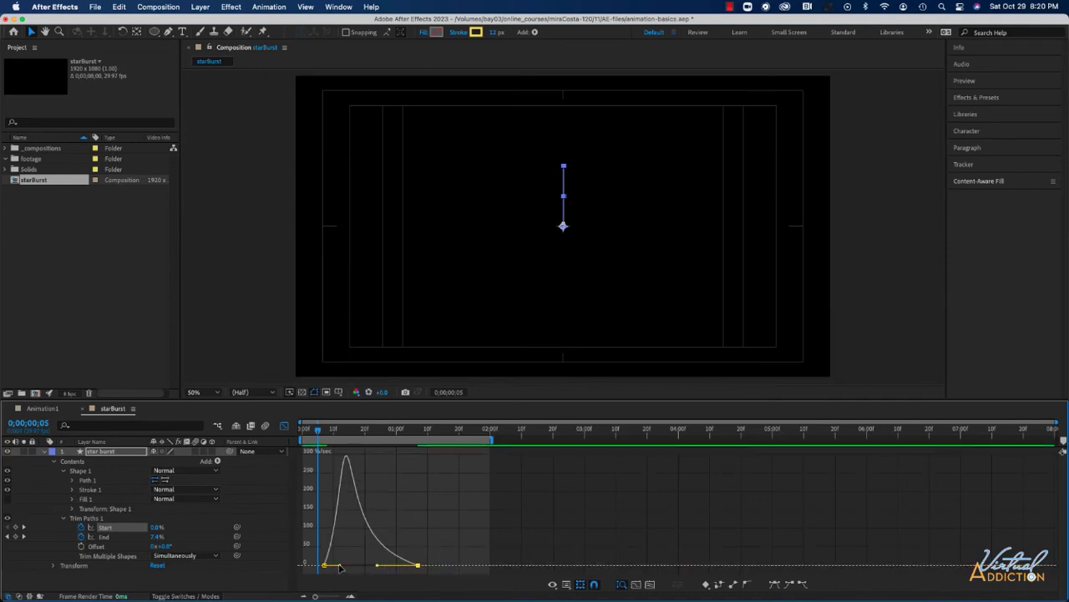
left_click_drag(341, 568, 373, 570)
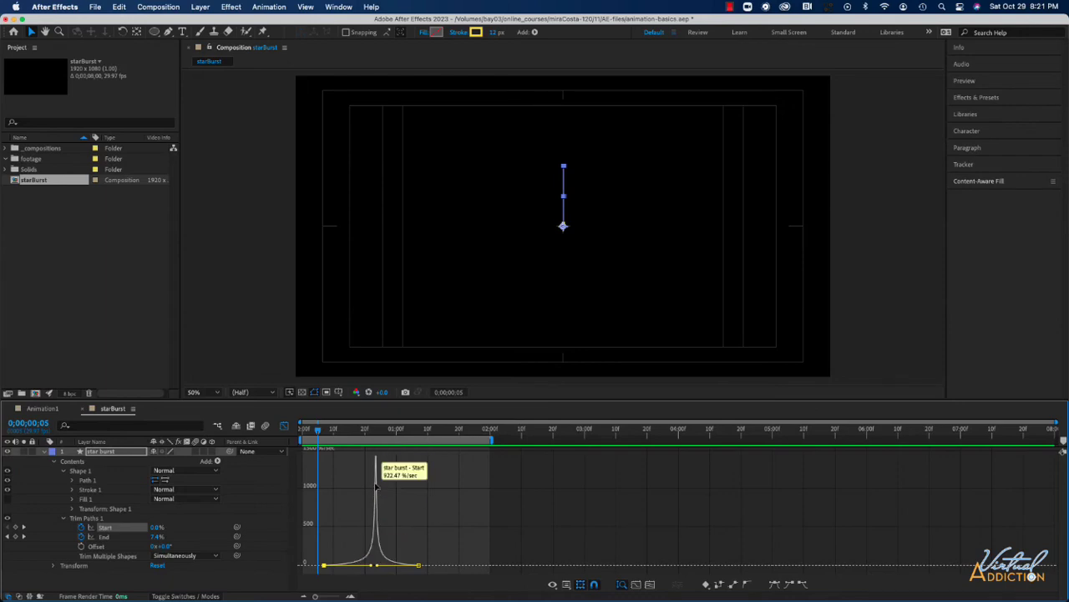
left_click_drag(317, 432, 301, 432)
key("space")
key("space")
left_click_drag(479, 431, 400, 443)
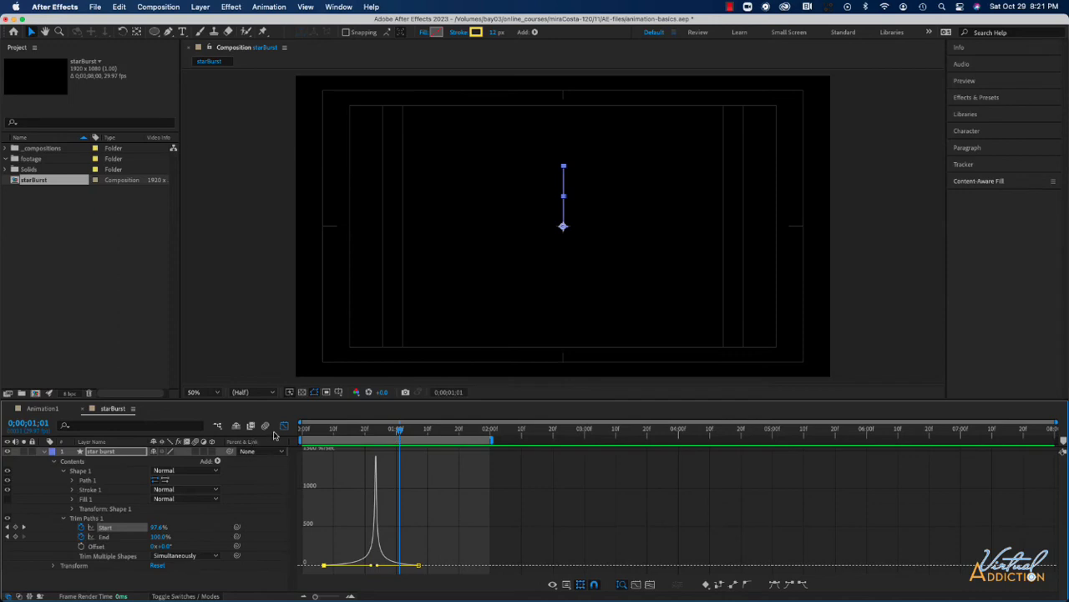
Step: Raise the first End keyframe's easing influence in the speed graph
left_click(284, 429)
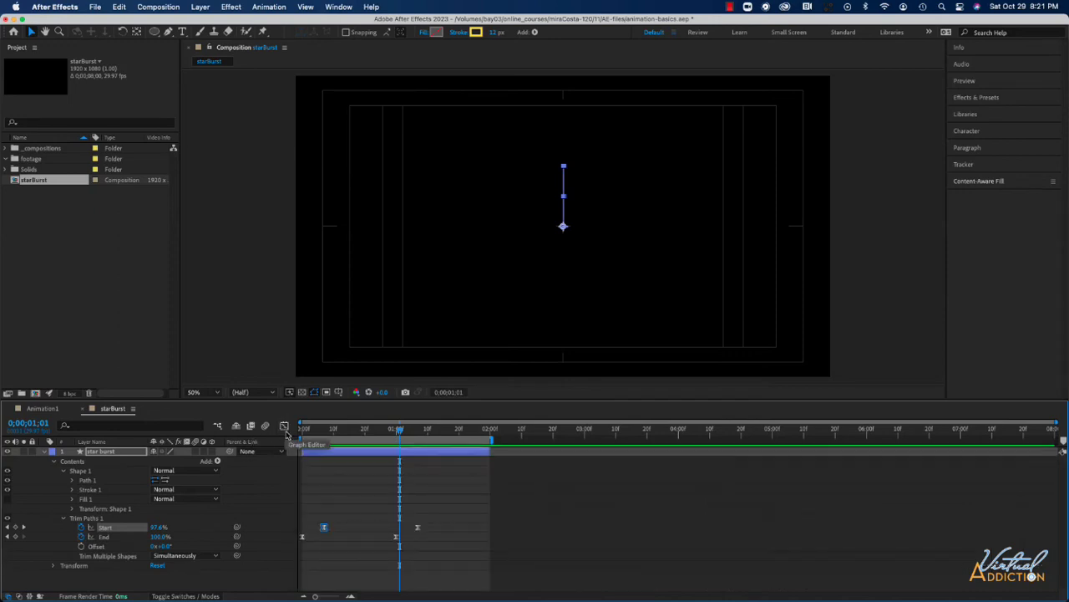
left_click_drag(416, 532, 297, 544)
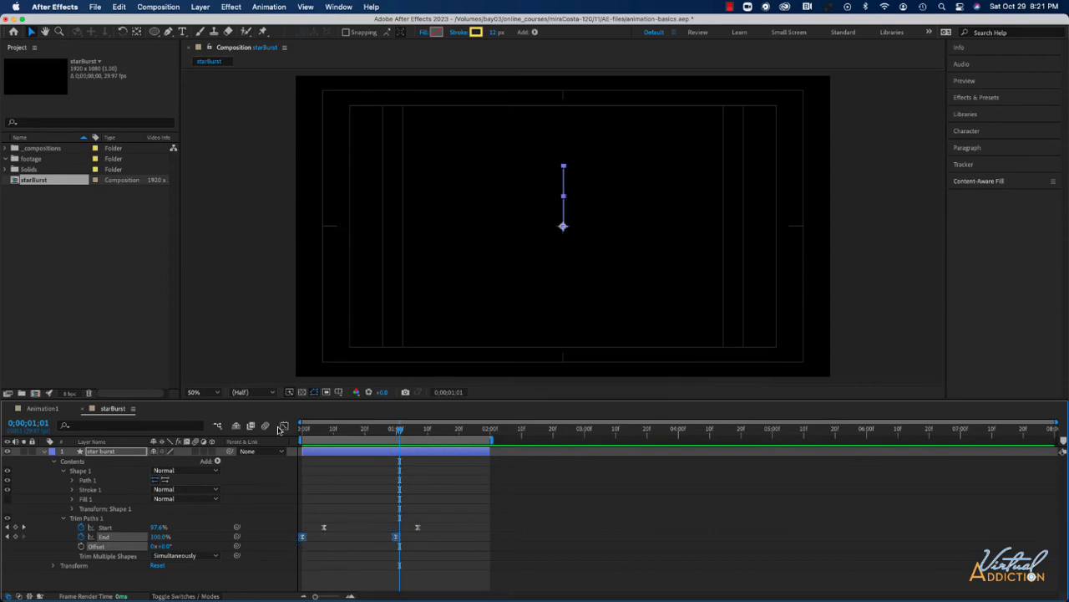
left_click(284, 427)
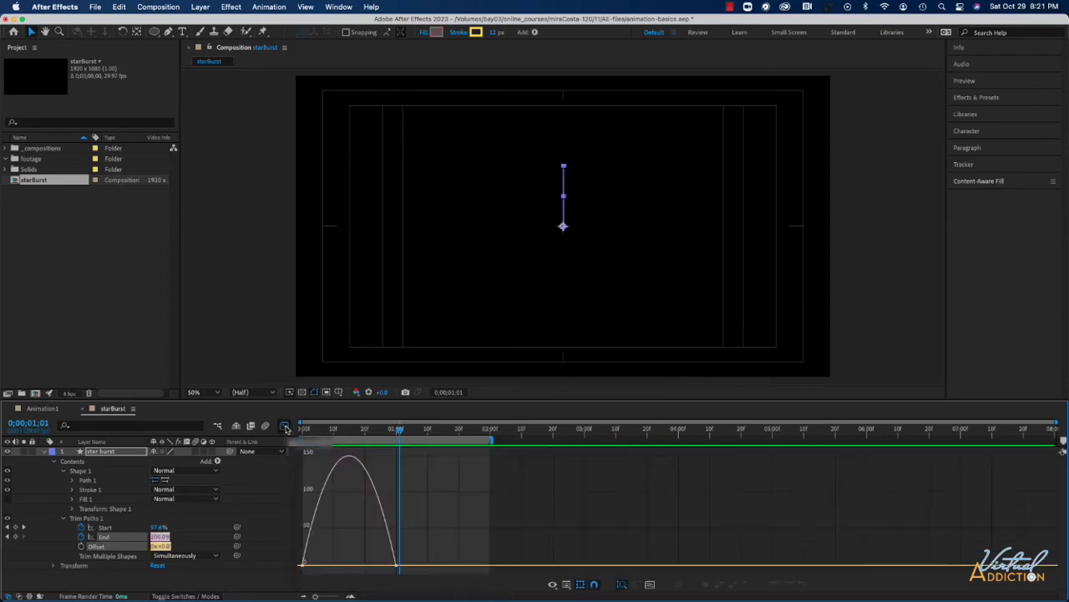
left_click(304, 567)
left_click_drag(317, 568, 354, 568)
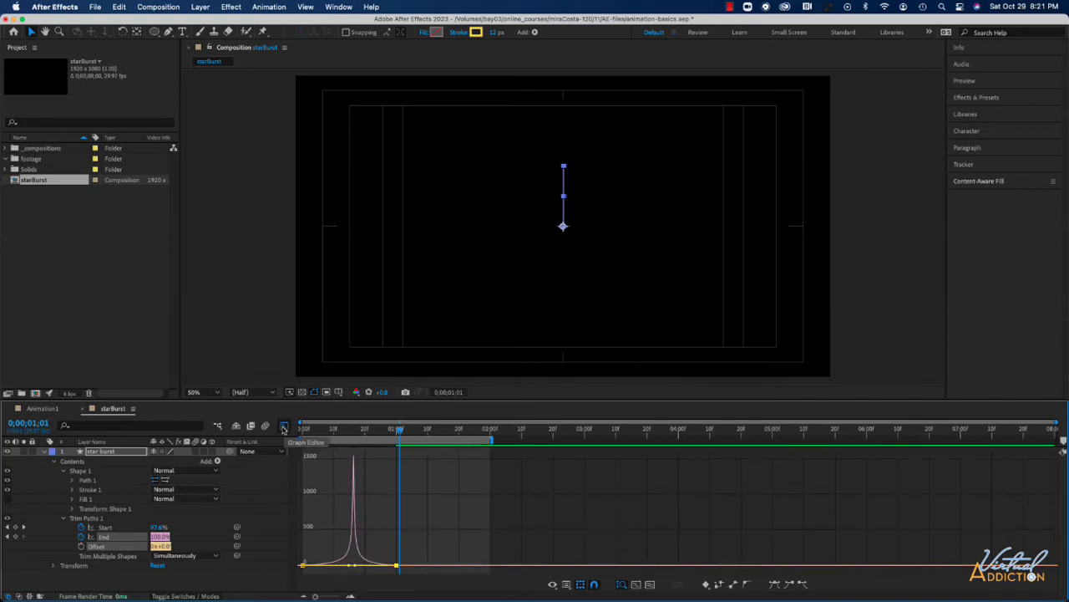
Step: Preview the finished trim animation from the first frame
left_click(284, 426)
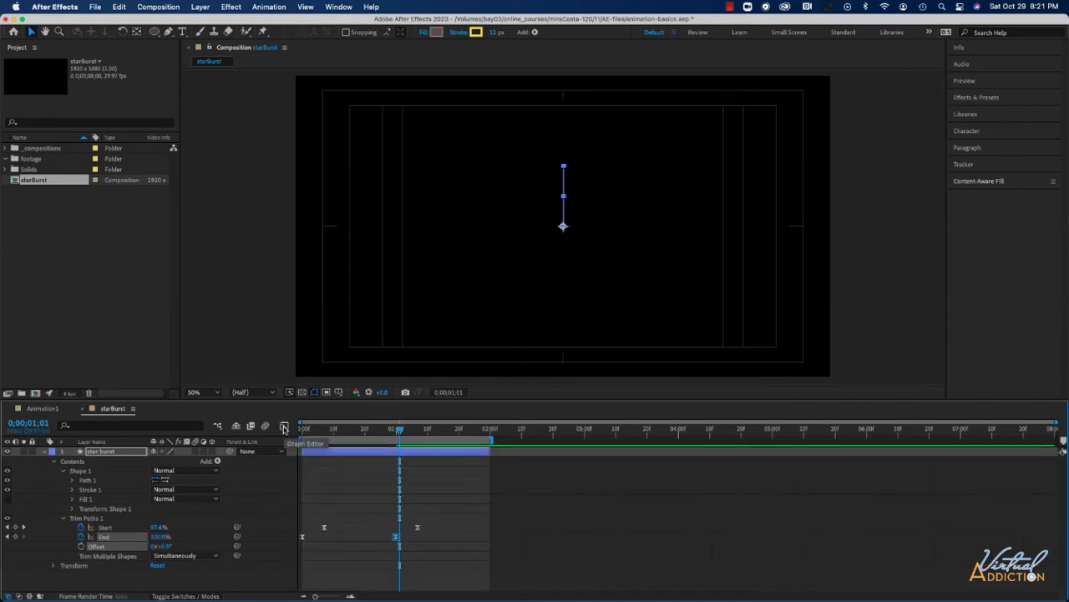
left_click_drag(401, 428, 302, 428)
left_click(528, 533)
key("space")
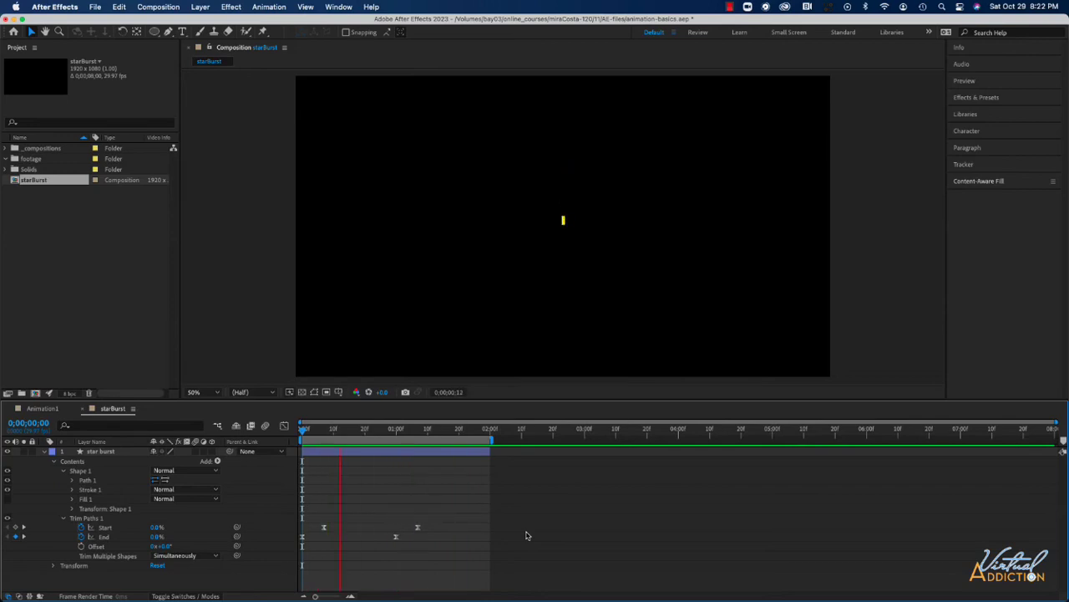
Step: Stop the preview at frame 20, select the star burst layer and collapse Trim Paths 1
key("space")
left_click(395, 433)
left_click_drag(395, 433, 365, 440)
left_click(87, 453)
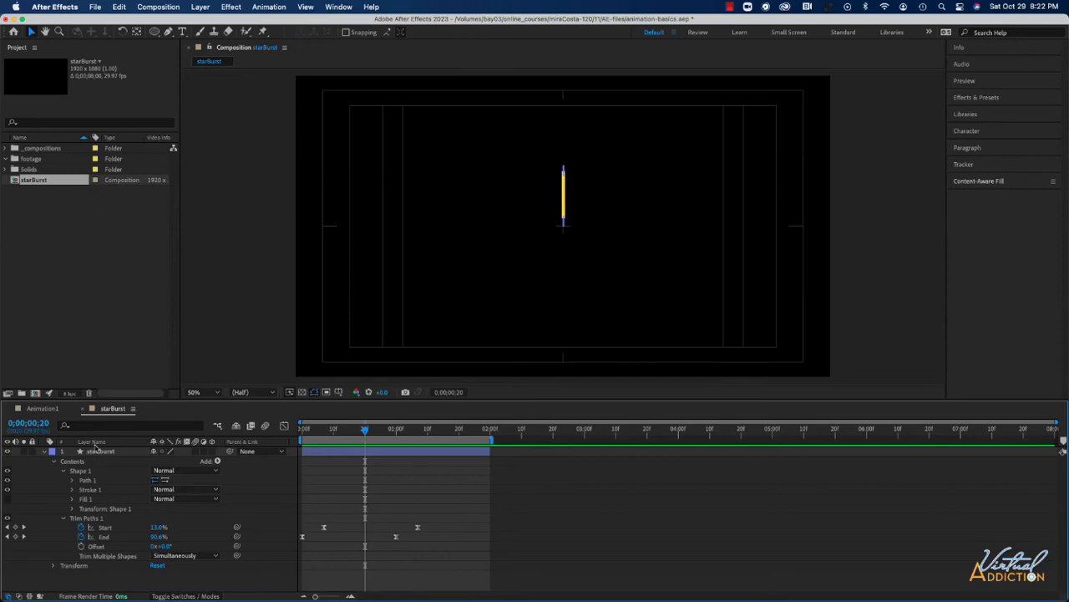
left_click(64, 519)
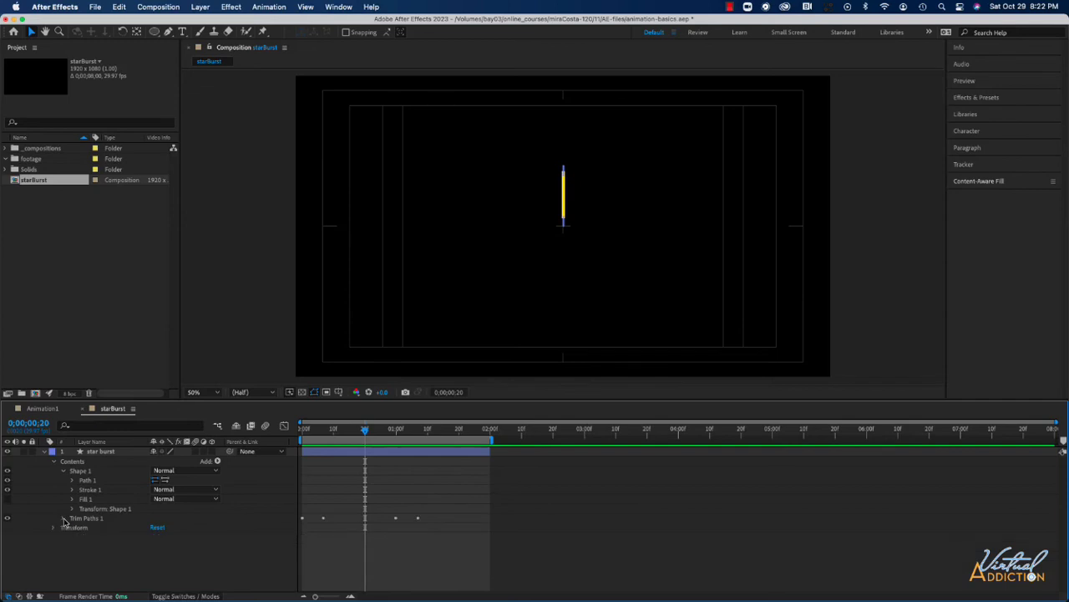
Step: Add a Repeater to the star burst shape contents, preview the three yellow lines, and expand Repeater 1
left_click(217, 462)
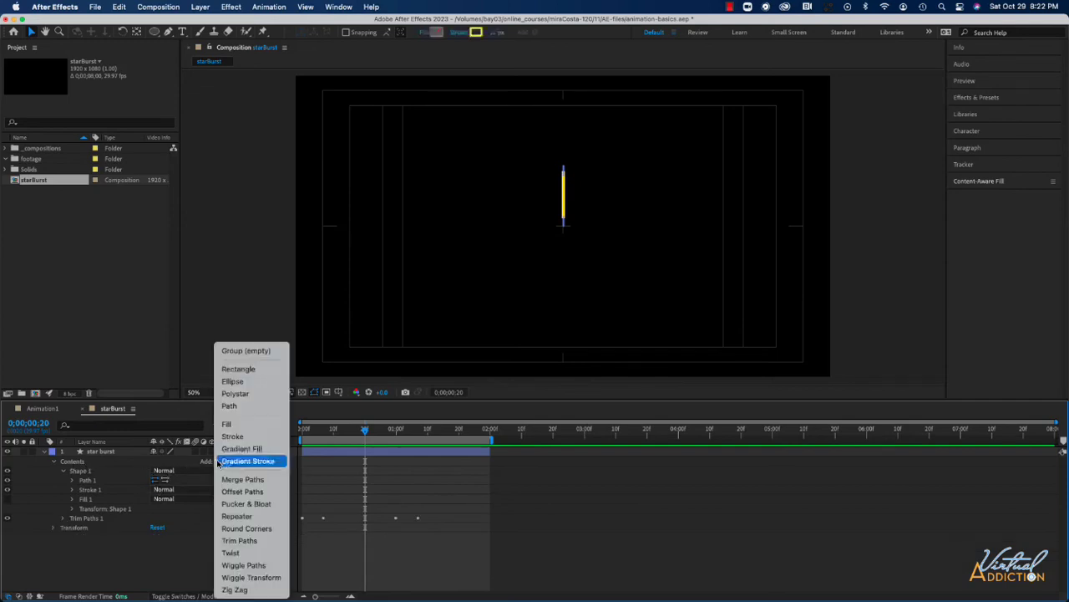
left_click(236, 516)
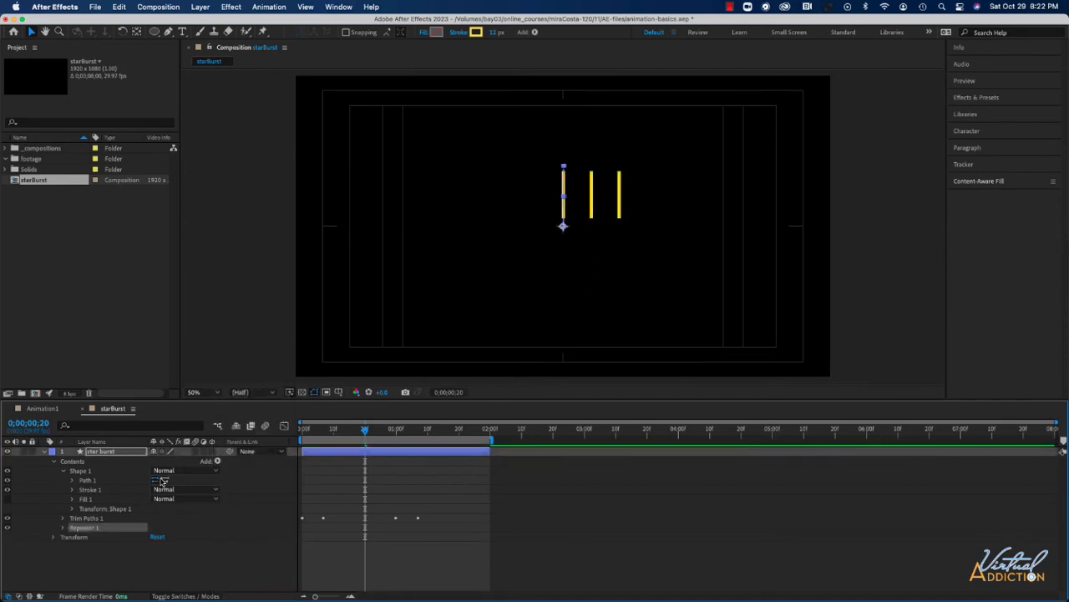
left_click_drag(365, 431, 300, 431)
key("space")
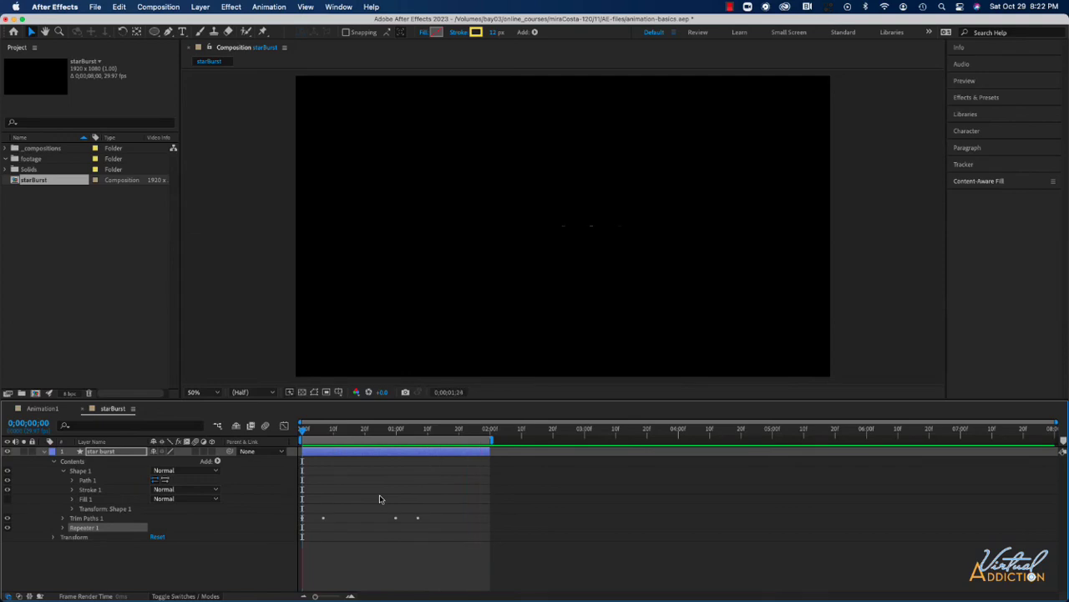
key("space")
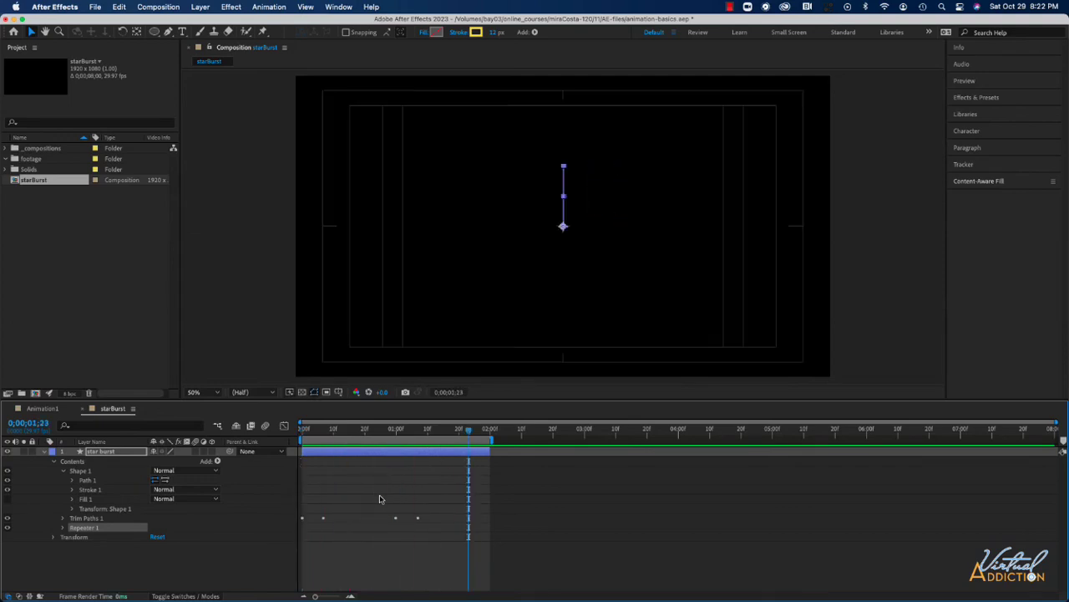
left_click(361, 434)
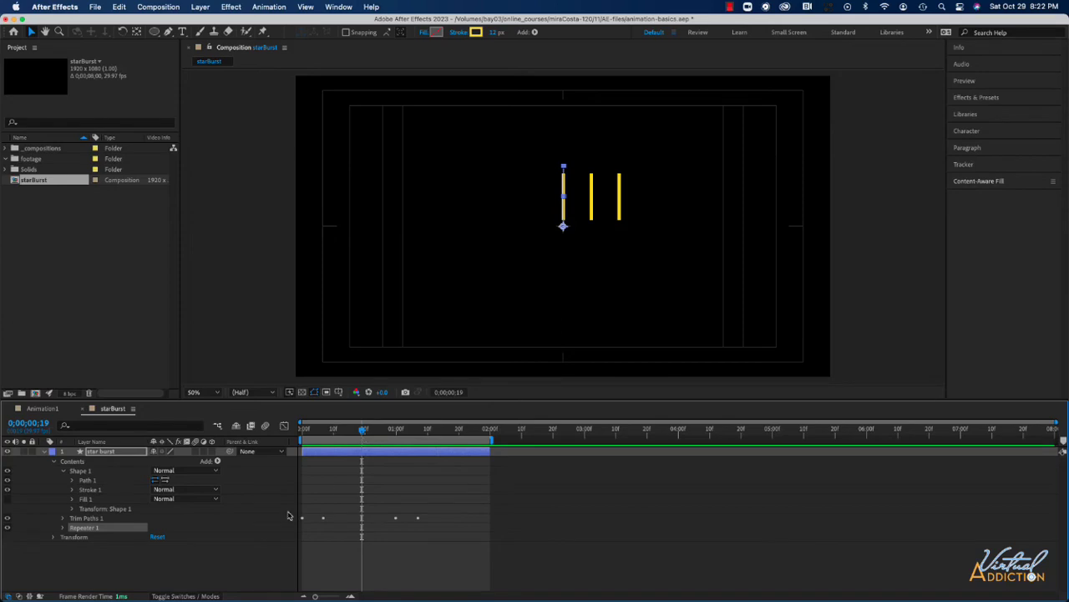
left_click(63, 528)
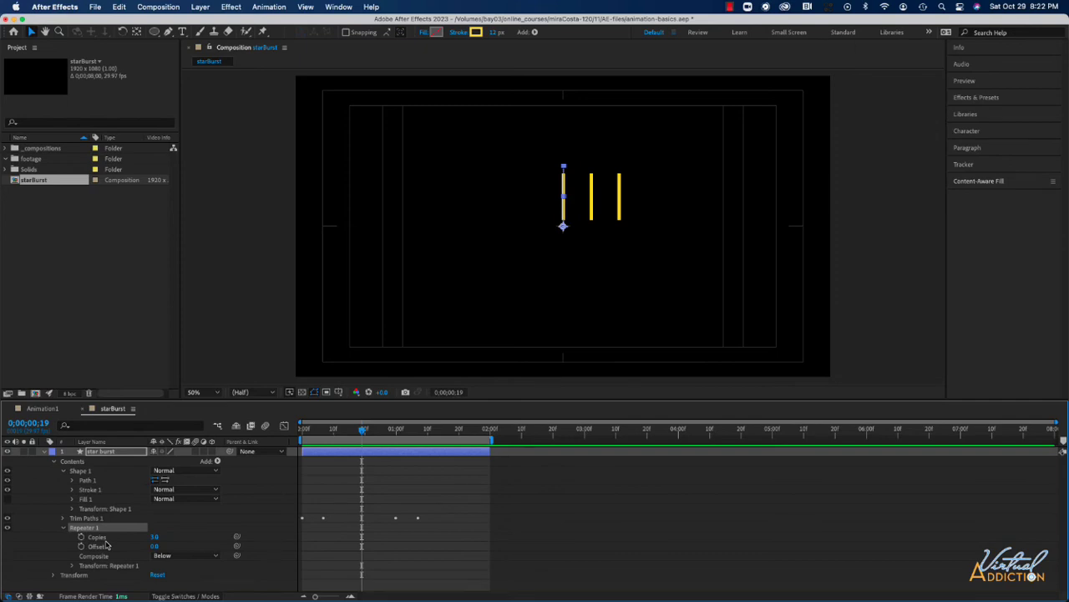
Step: Set the Repeater Copies to 8
left_click(154, 536)
type("8")
key("Return")
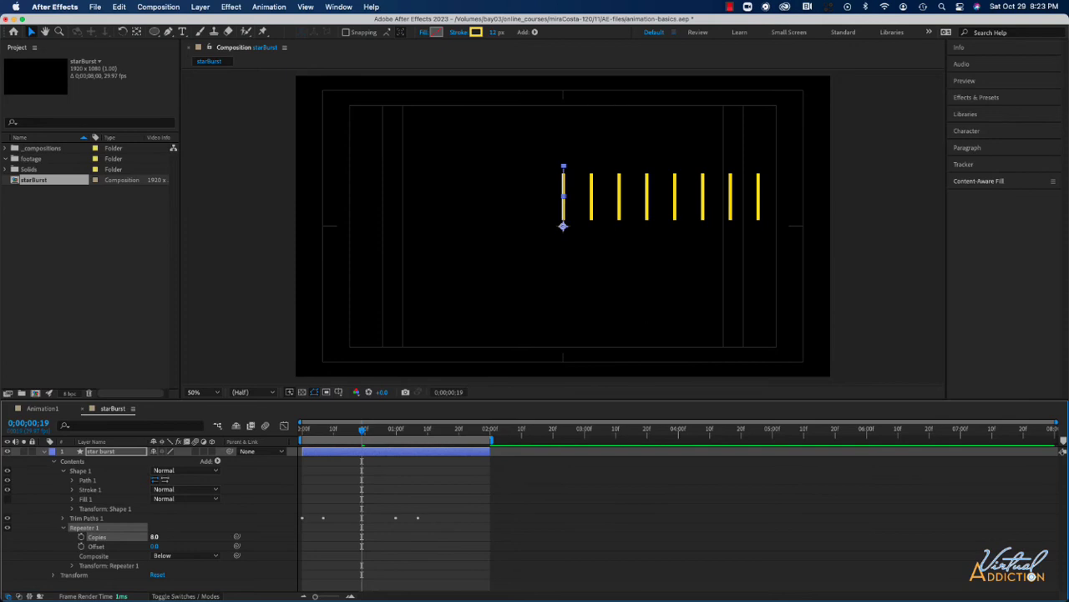
Step: Set the Repeater 1 transform Position X offset to 0 so the copies stack
left_click(72, 566)
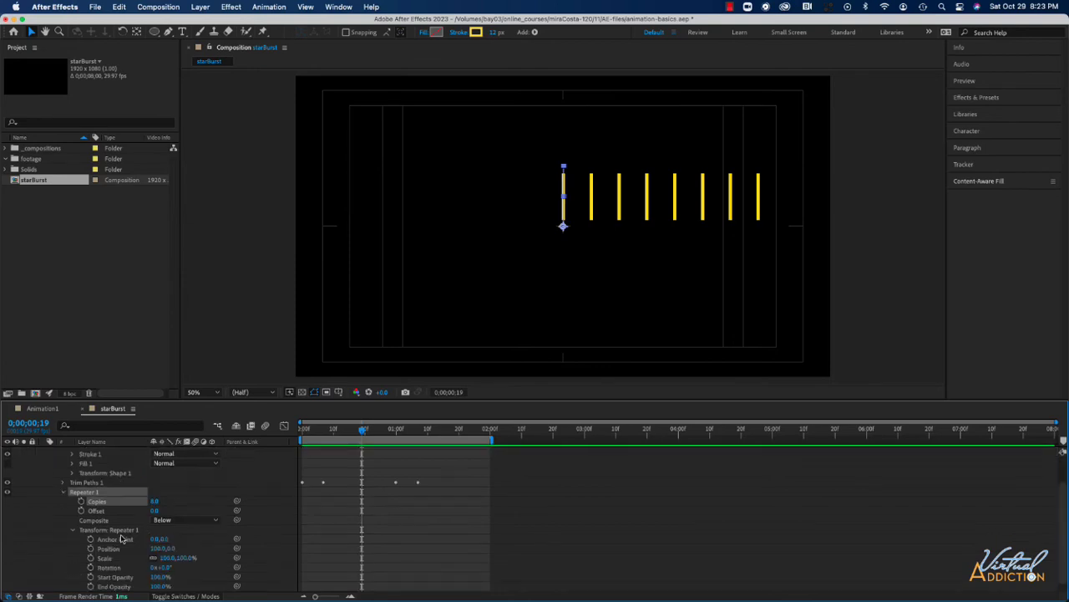
scroll(146, 539, "down", 1)
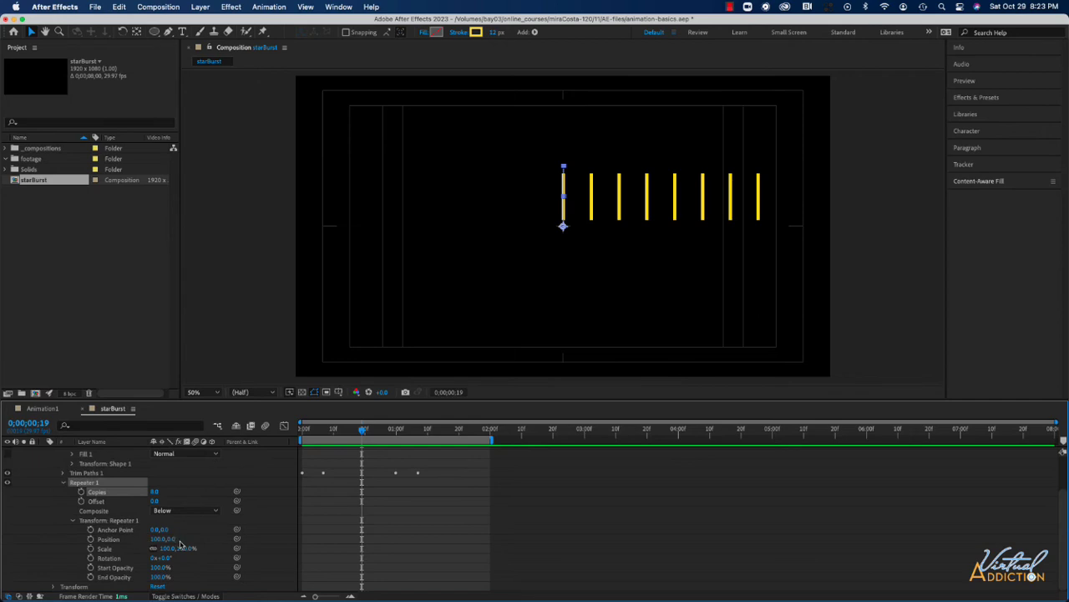
left_click(158, 539)
type("0")
key("Return")
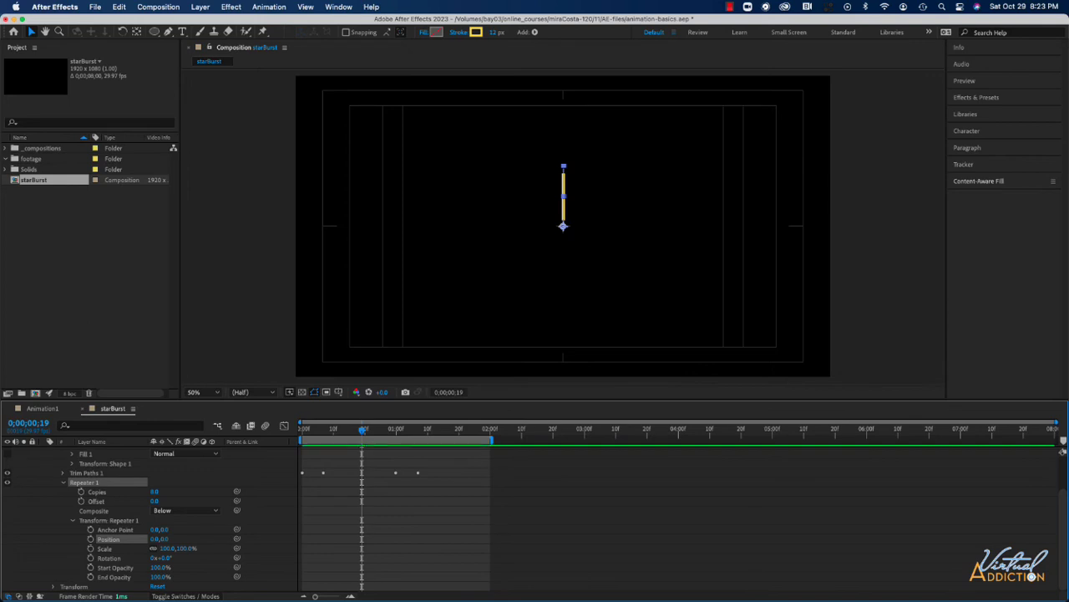
Step: Set the repeater's per-copy Rotation to 360/8 (45°) and rewind the playhead to frame 2
left_click(164, 559)
type("360/8")
key("Return")
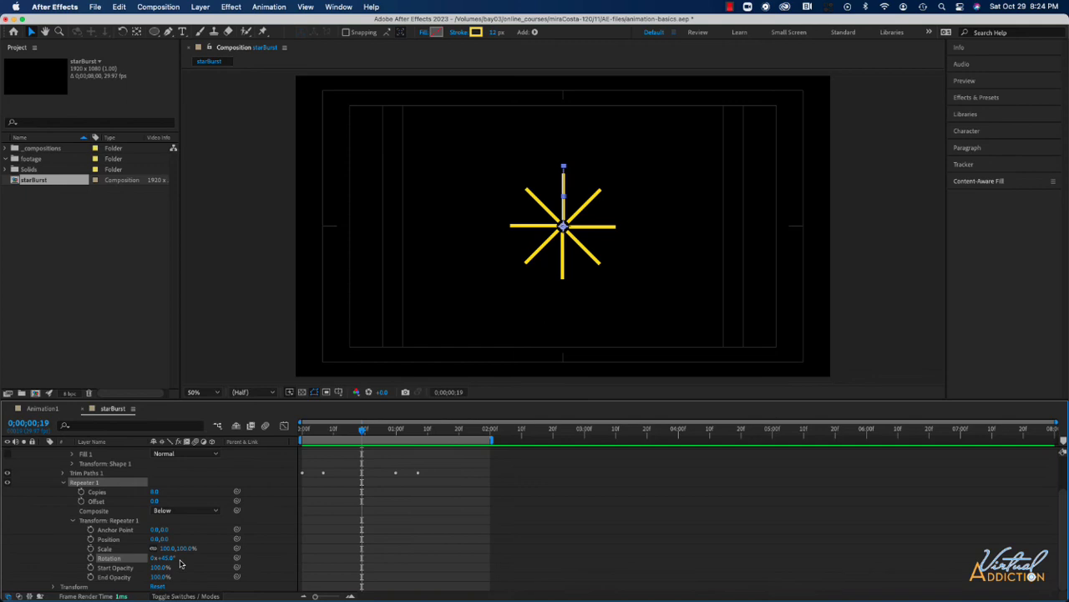
left_click_drag(363, 429, 297, 441)
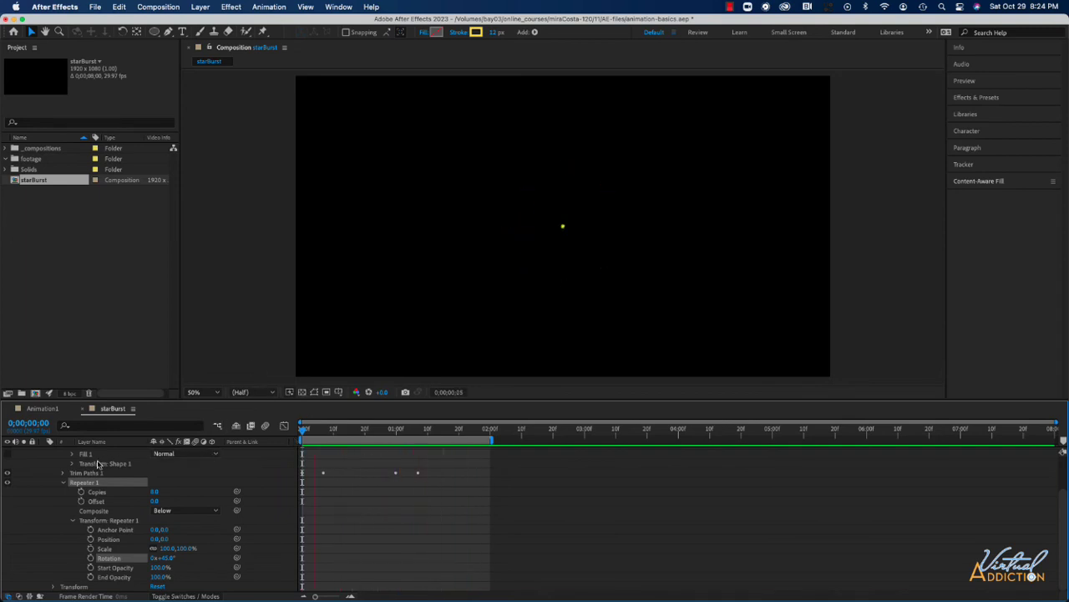
Step: Stop the star burst preview, collapse the layer's property tree with U, and start a new composition
scroll(97, 464, "up", 3)
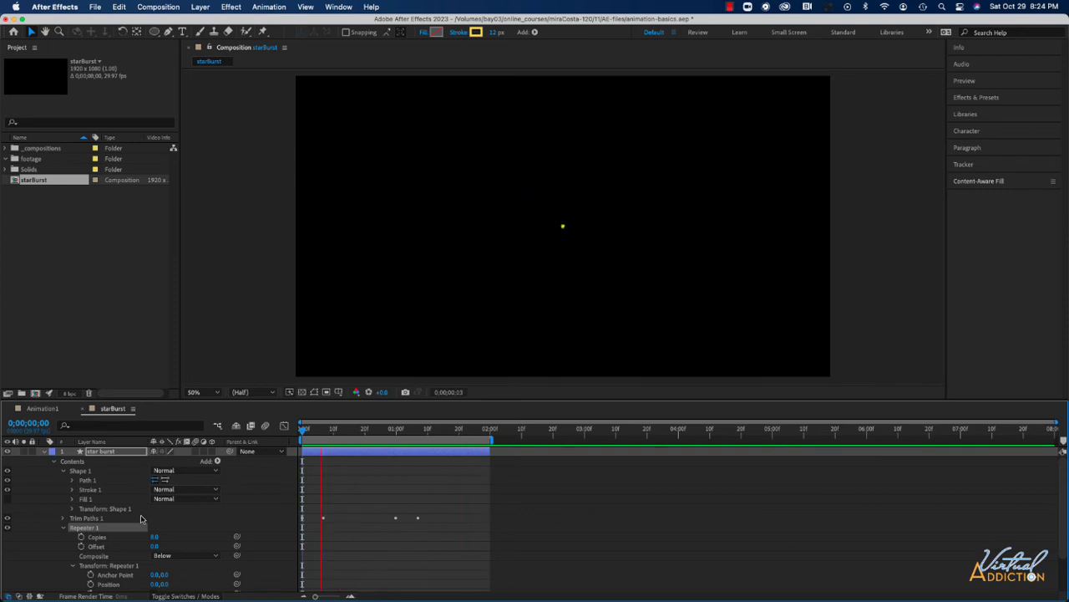
key("space")
key("u")
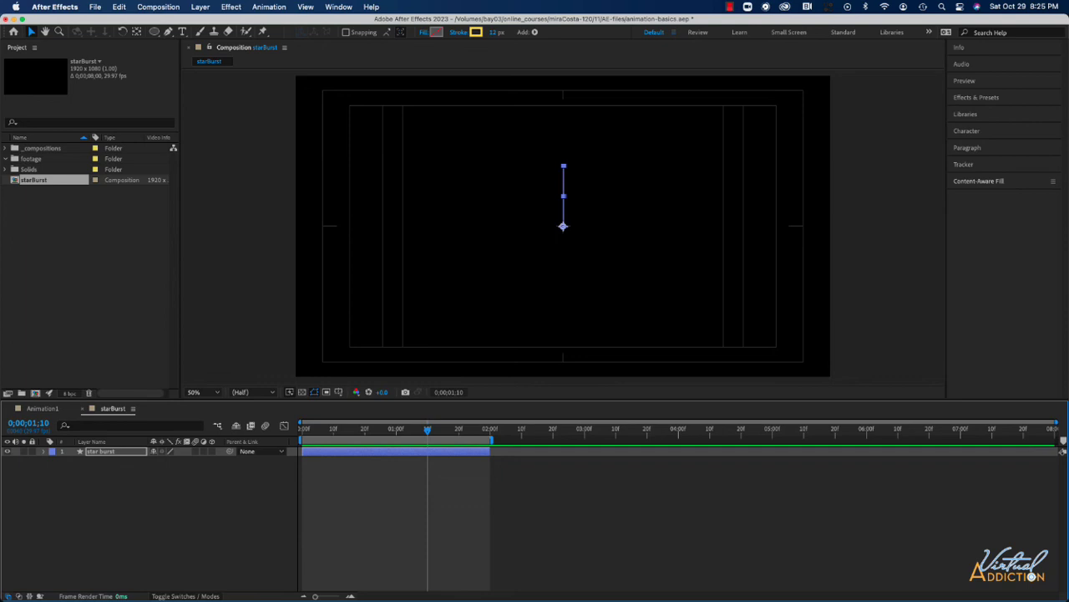
left_click(34, 393)
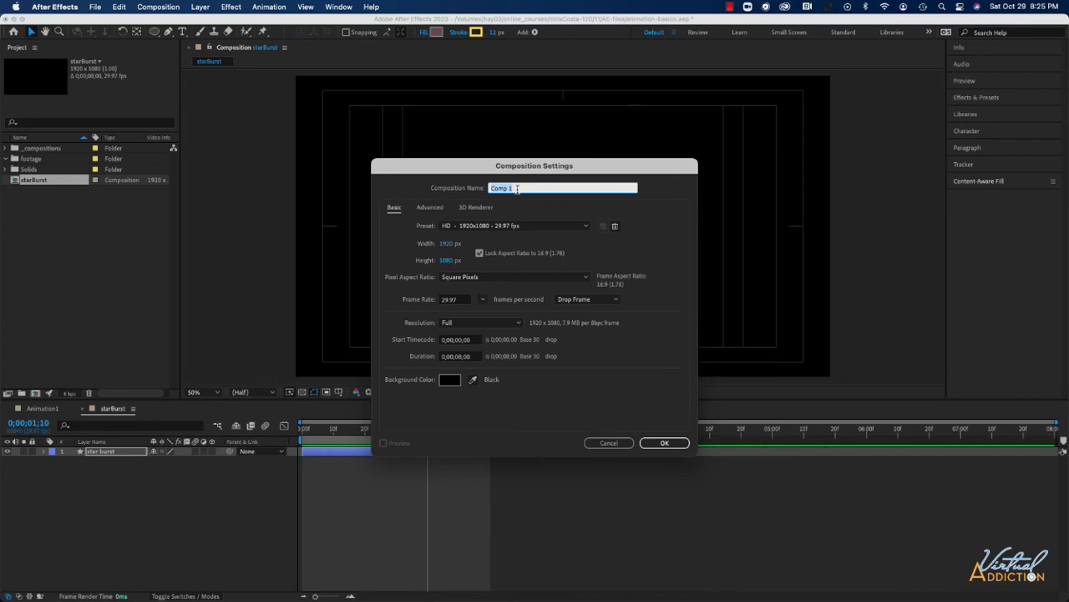
Step: Name the new composition circleBurst, confirm it, and pick the Ellipse tool
type("circleBurst")
key("Return")
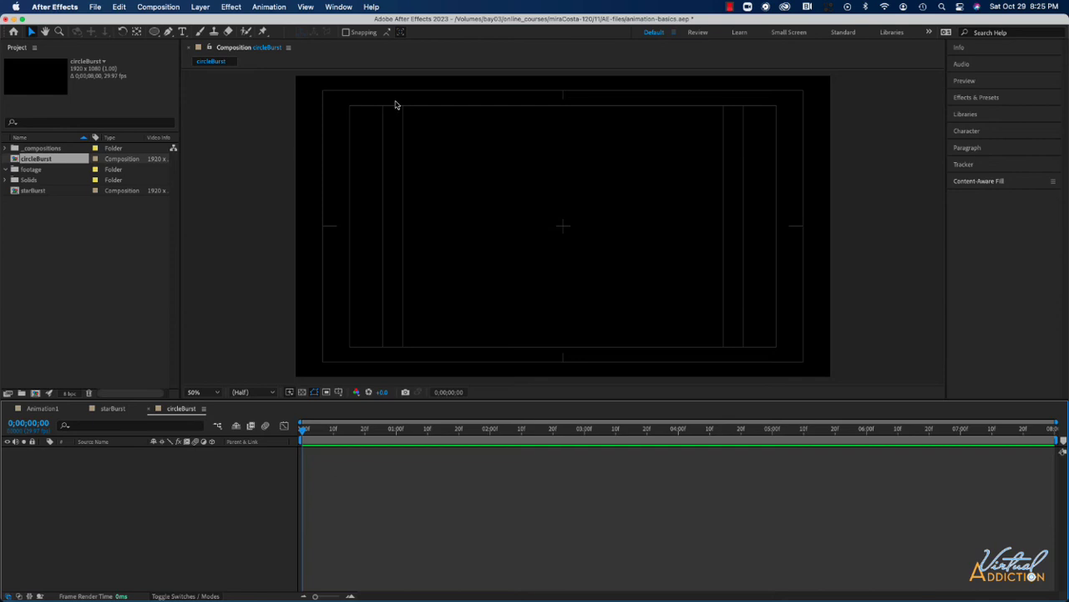
left_click(154, 32)
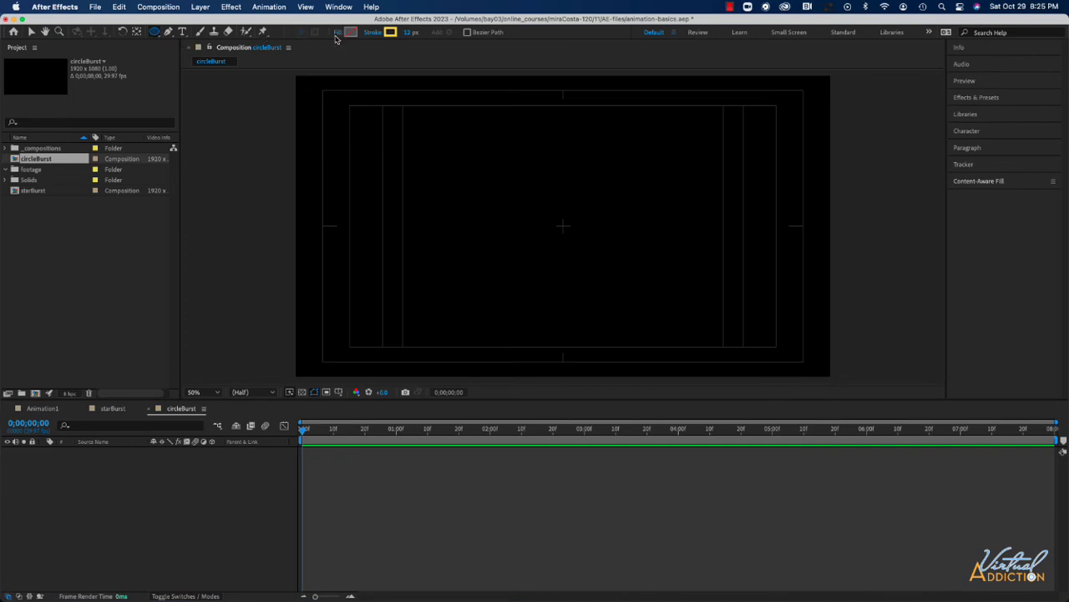
Step: Give new shapes a solid coral fill (F67161)
left_click(337, 33)
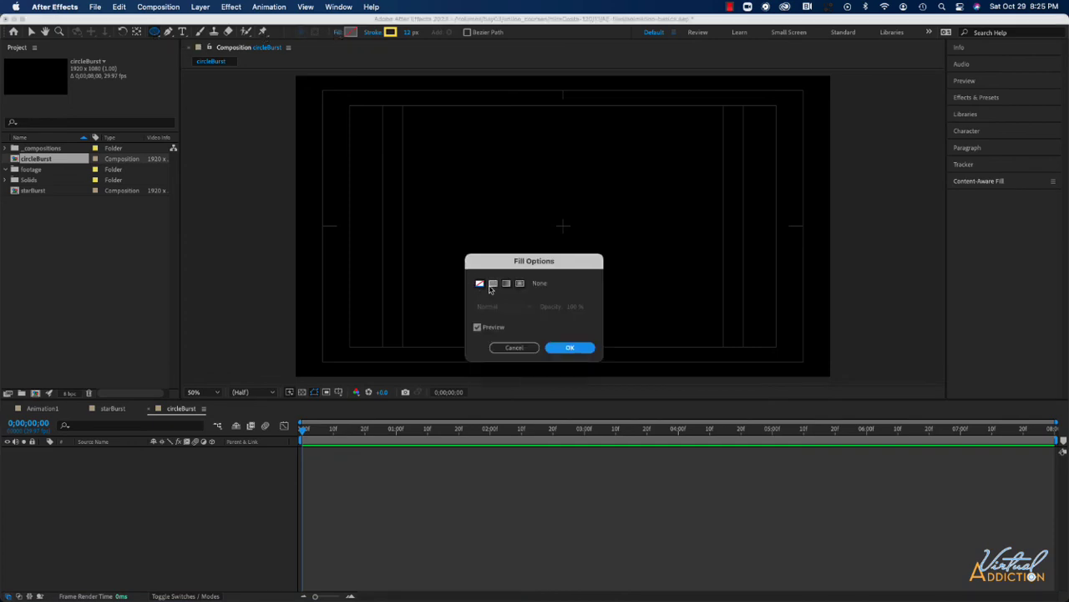
left_click(492, 283)
left_click(570, 346)
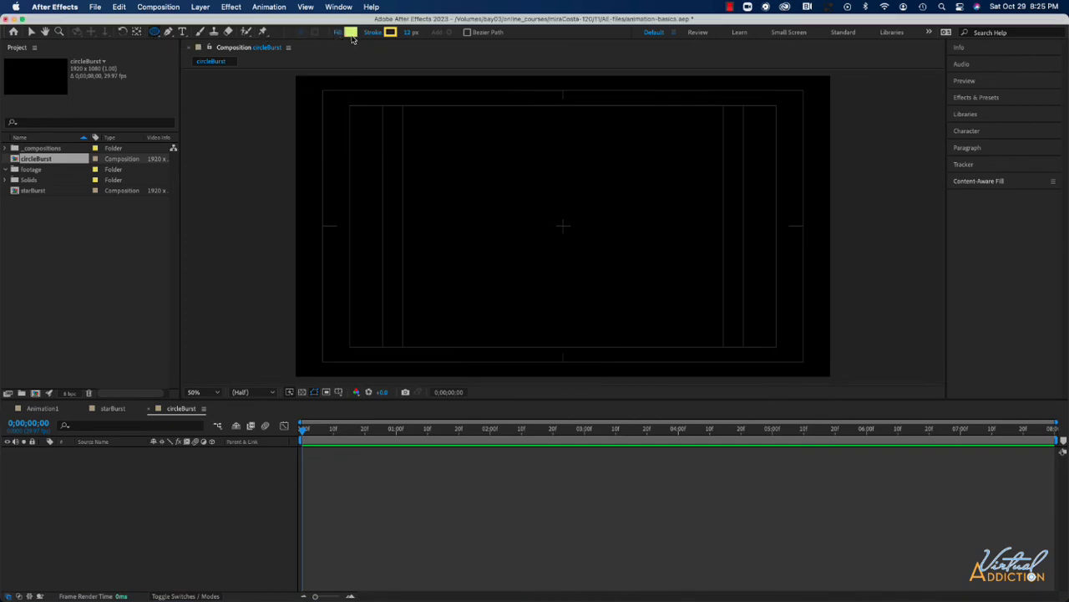
left_click(351, 33)
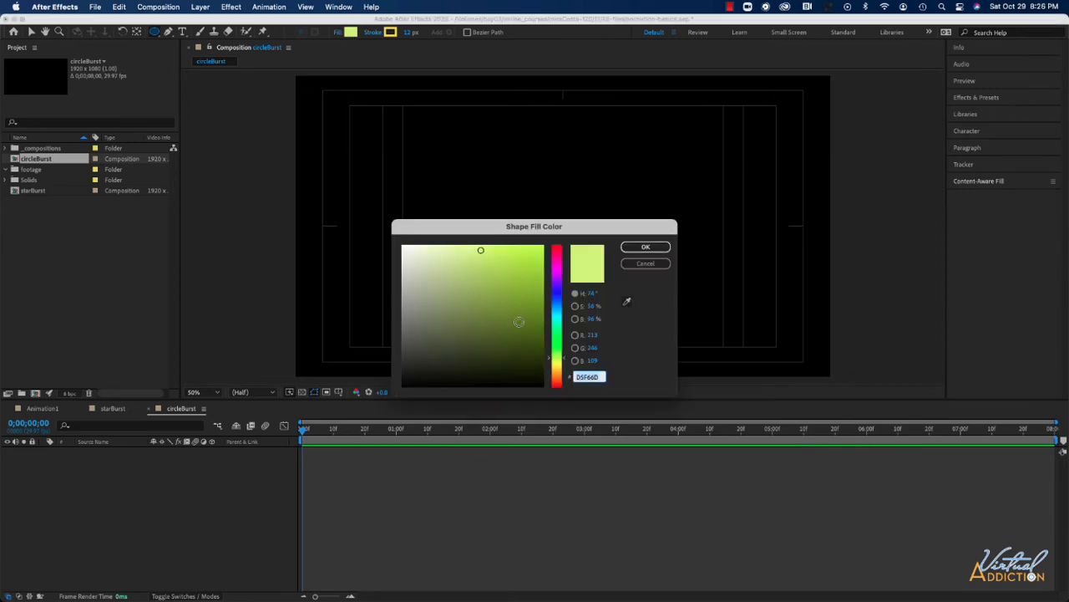
left_click(557, 377)
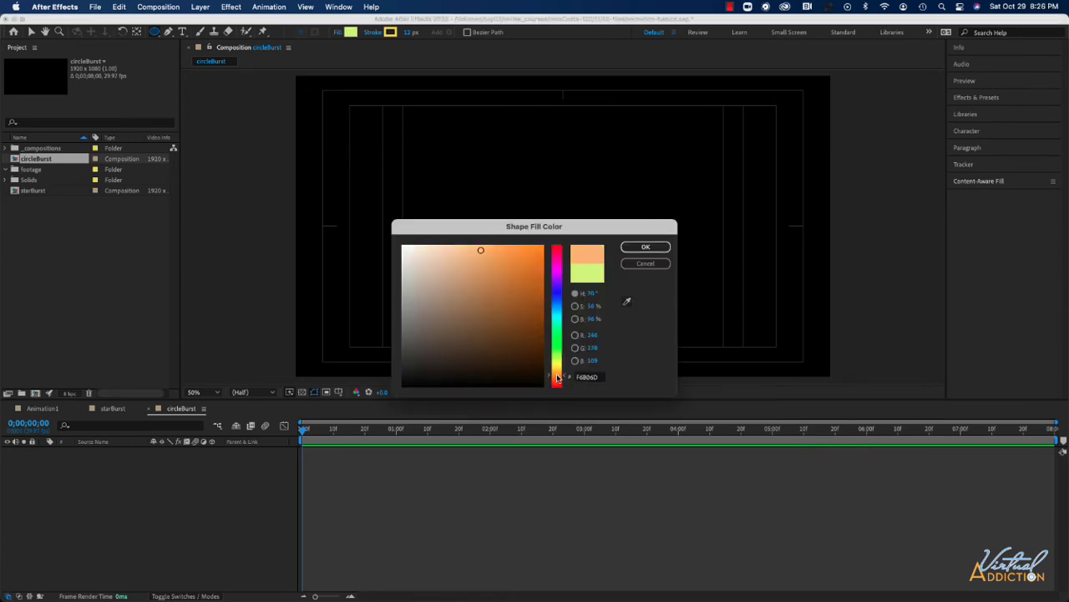
left_click(557, 384)
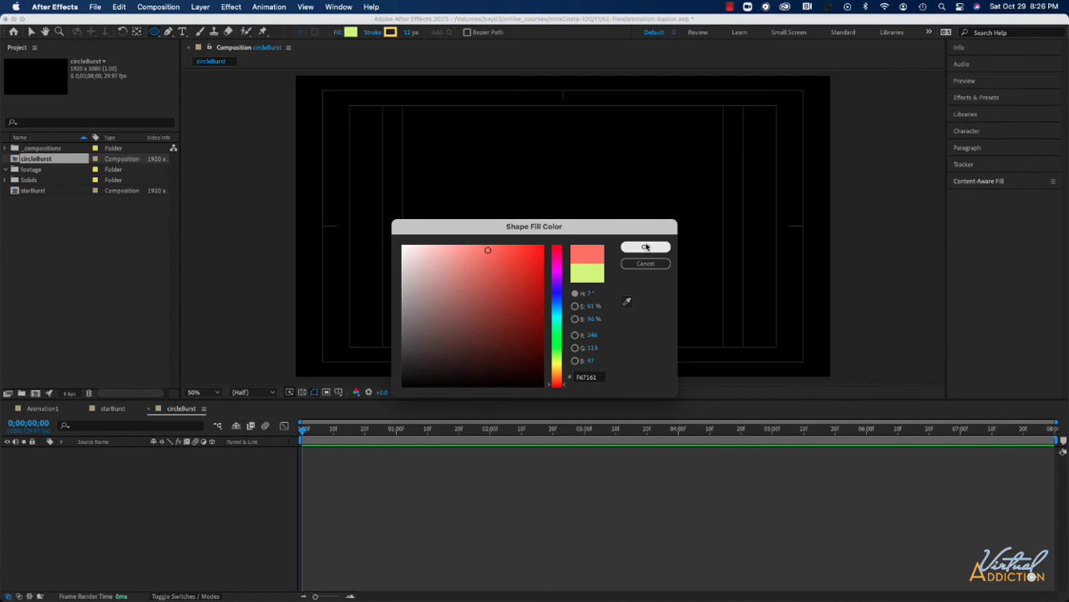
left_click(645, 247)
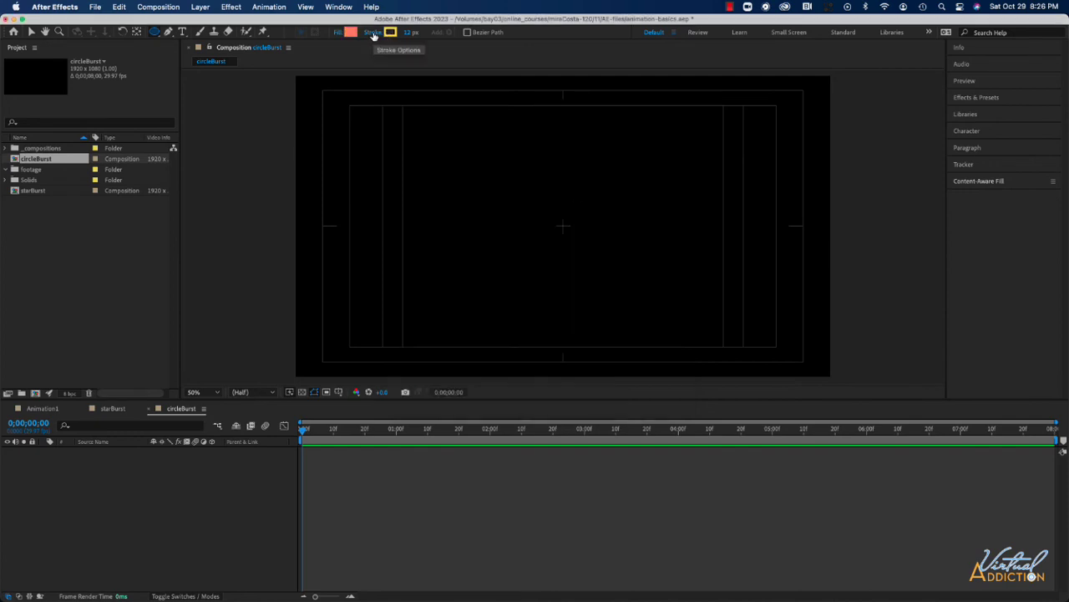
Step: Set the stroke for new shapes to None
left_click(374, 34)
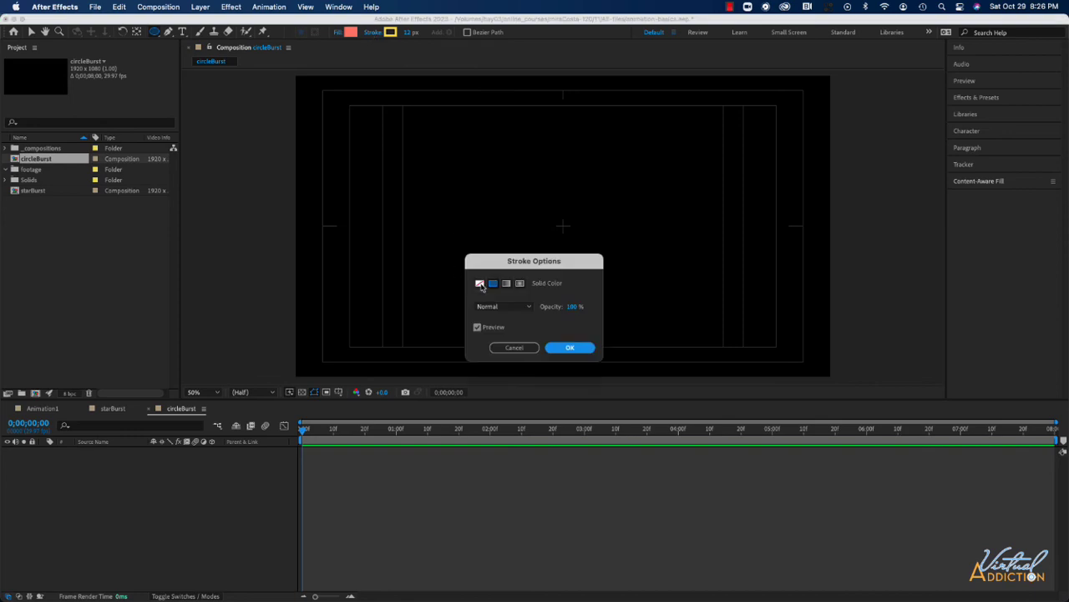
left_click(480, 283)
left_click(570, 347)
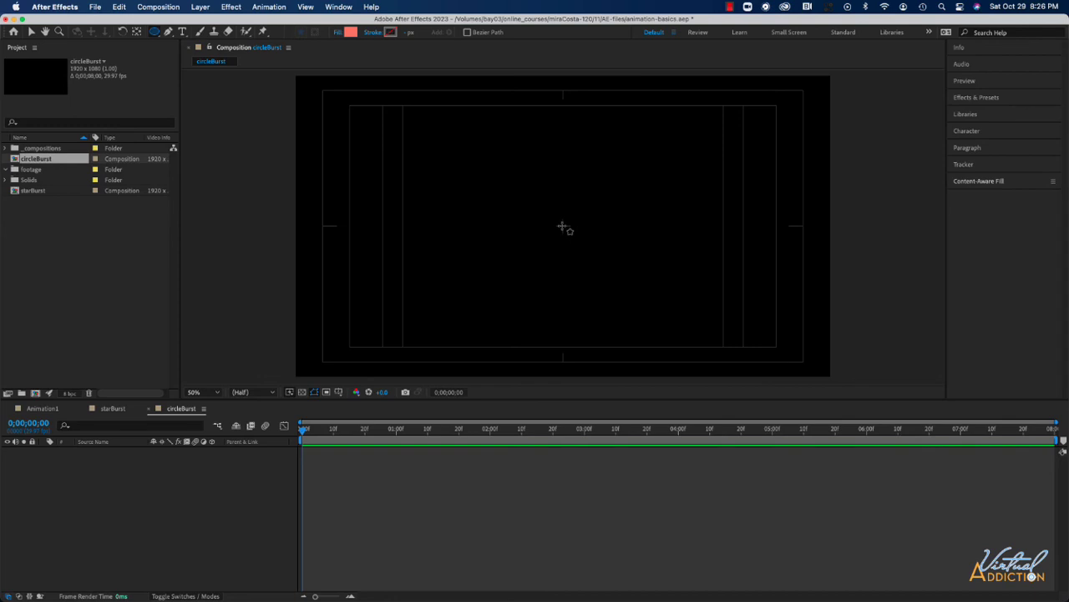
Step: Draw a Shift-constrained coral circle as Shape Layer 1, then reselect its shape layer with the Selection tool
left_click_drag(563, 226, 624, 287)
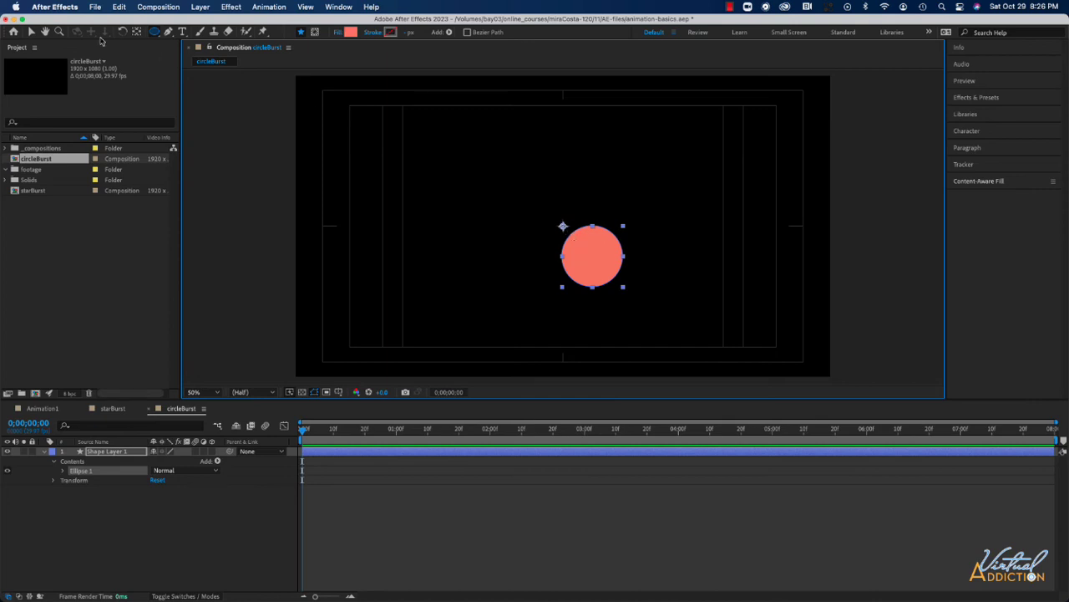
left_click(30, 32)
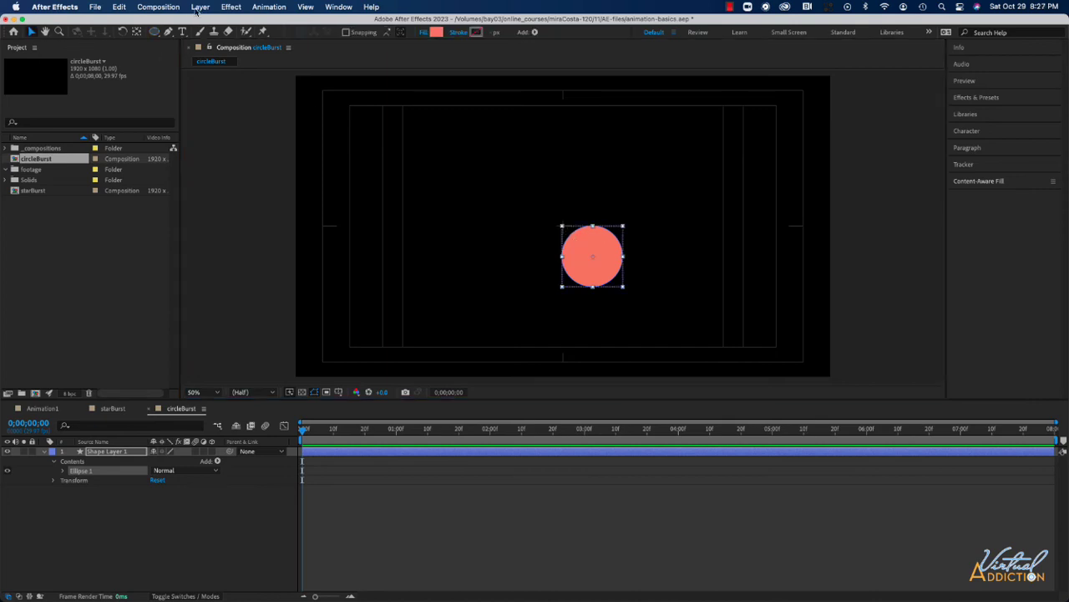
left_click(200, 7)
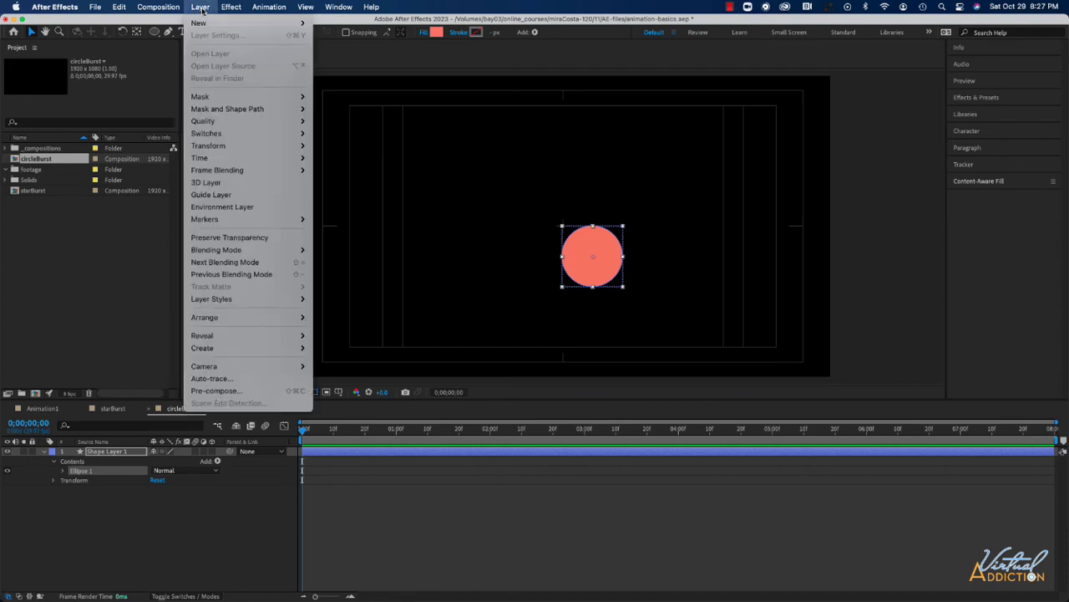
mouse_move(228, 146)
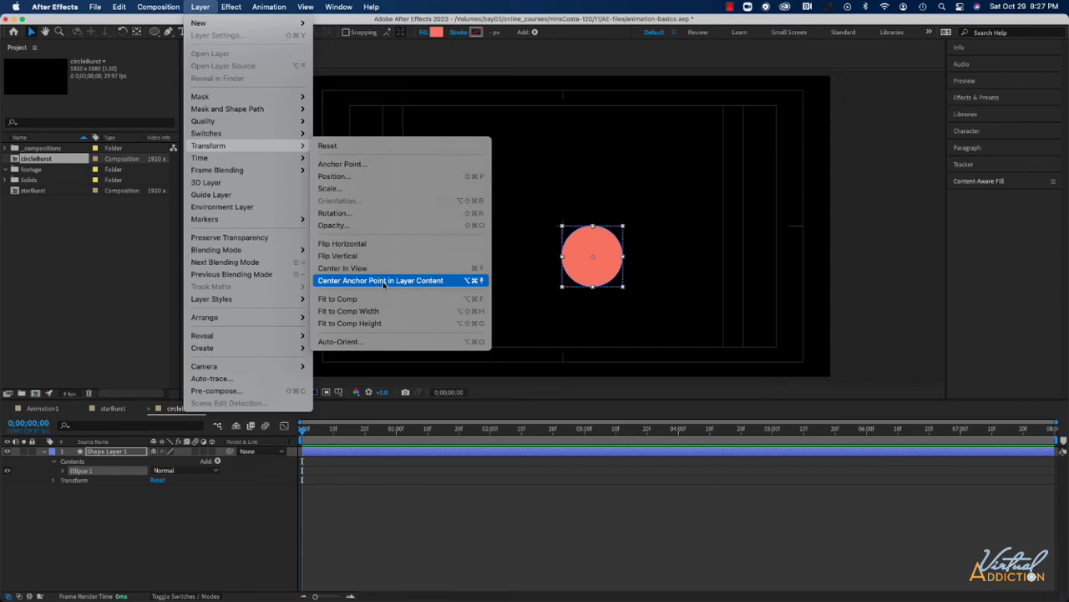
left_click(532, 158)
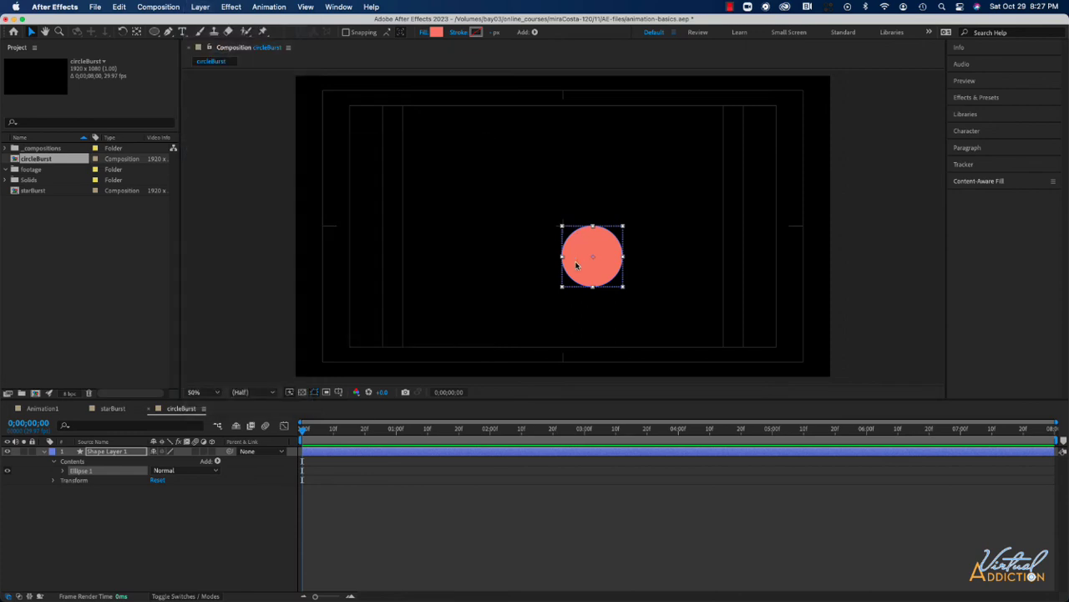
left_click(124, 32)
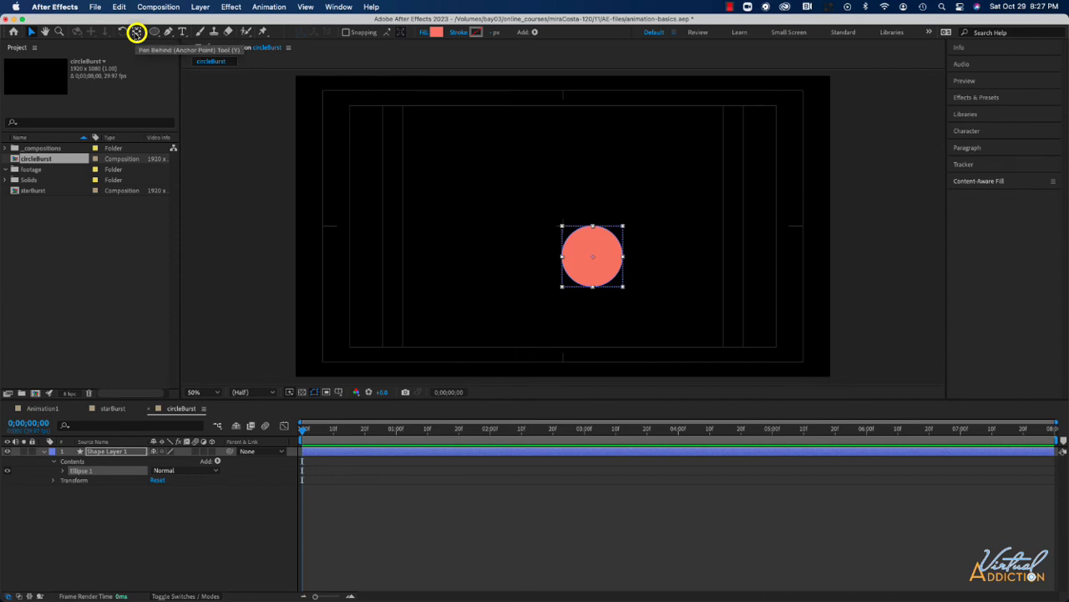
left_click(136, 32)
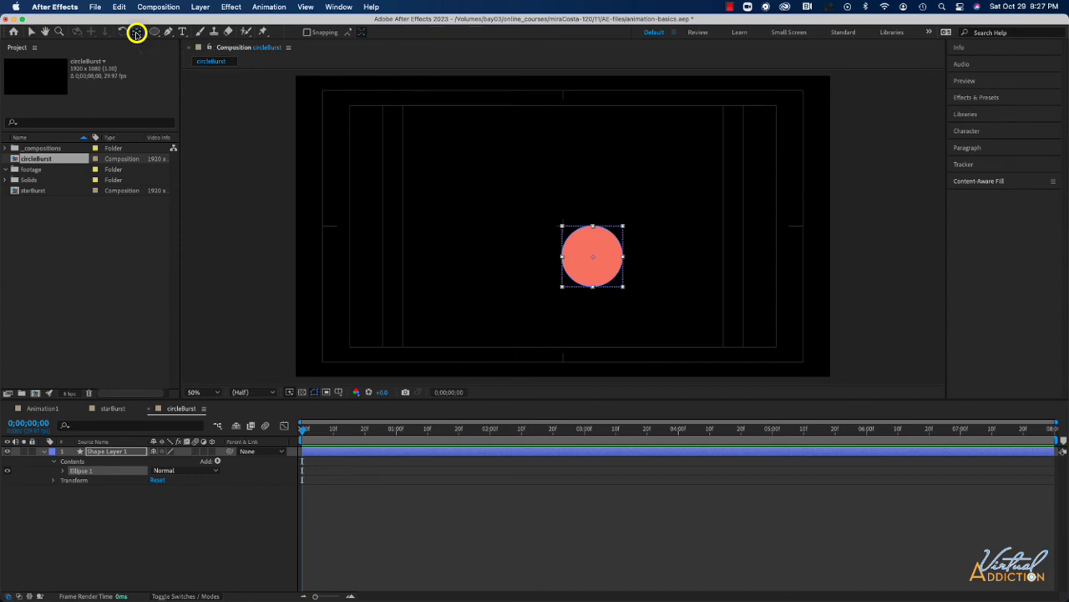
left_click(537, 297)
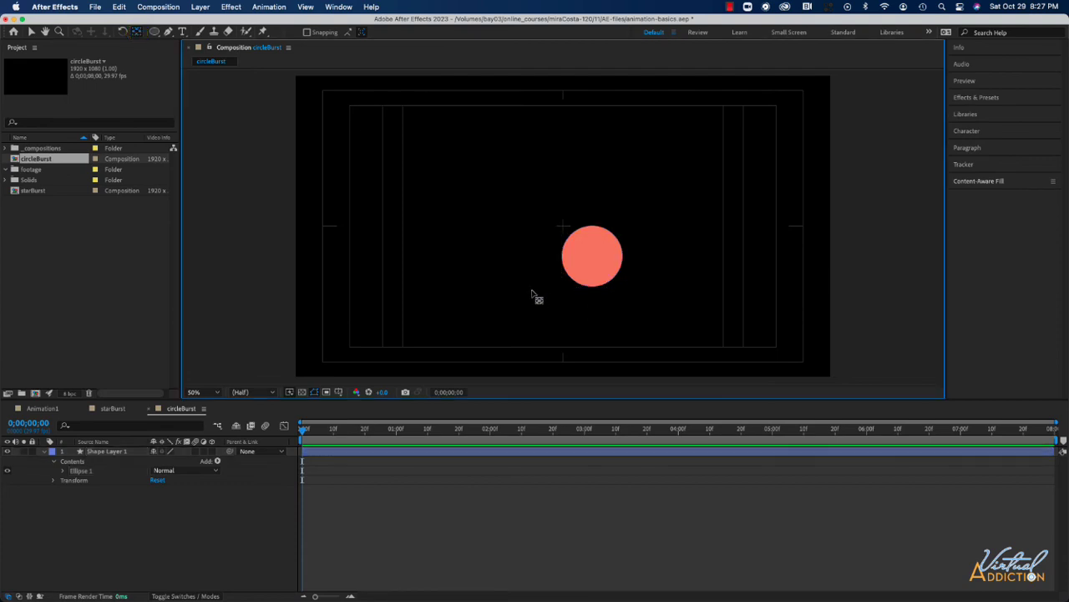
left_click(577, 277)
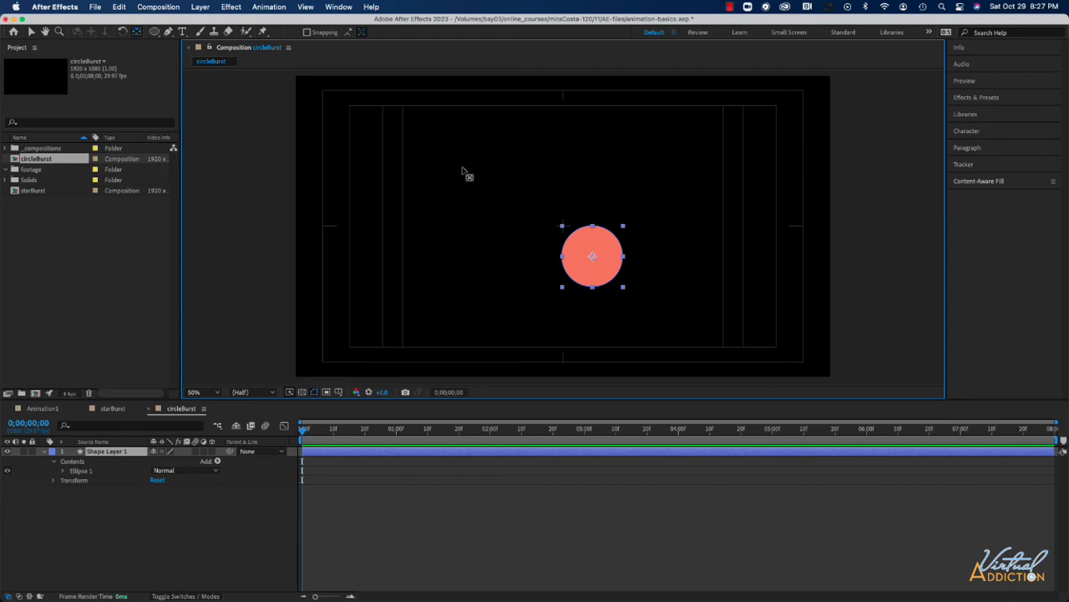
Step: Align the circle horizontally and vertically to the composition centre using the Align panel
left_click(339, 7)
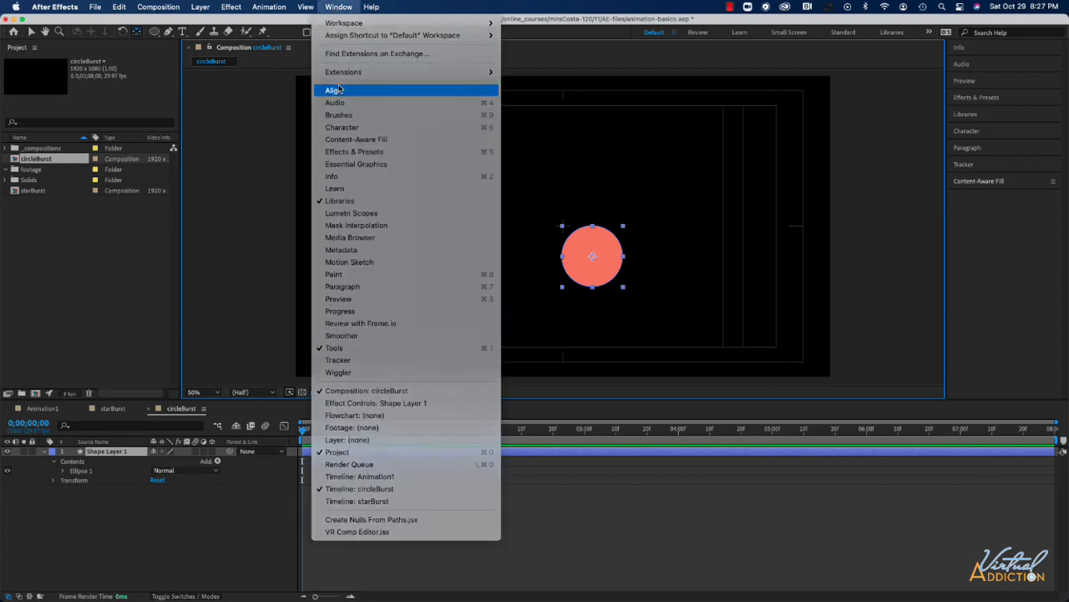
left_click(342, 90)
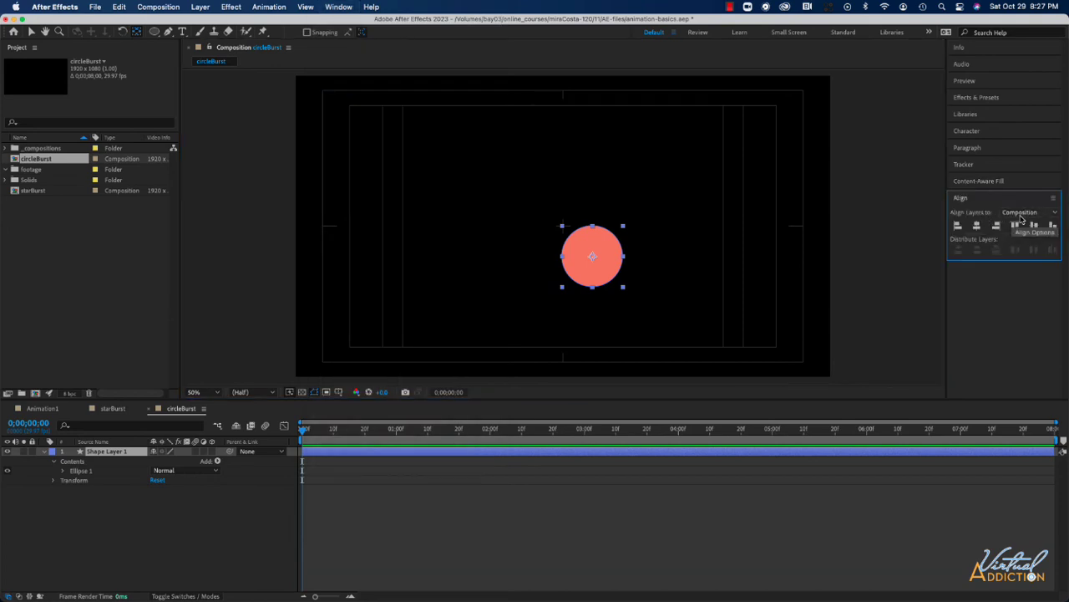
left_click(976, 229)
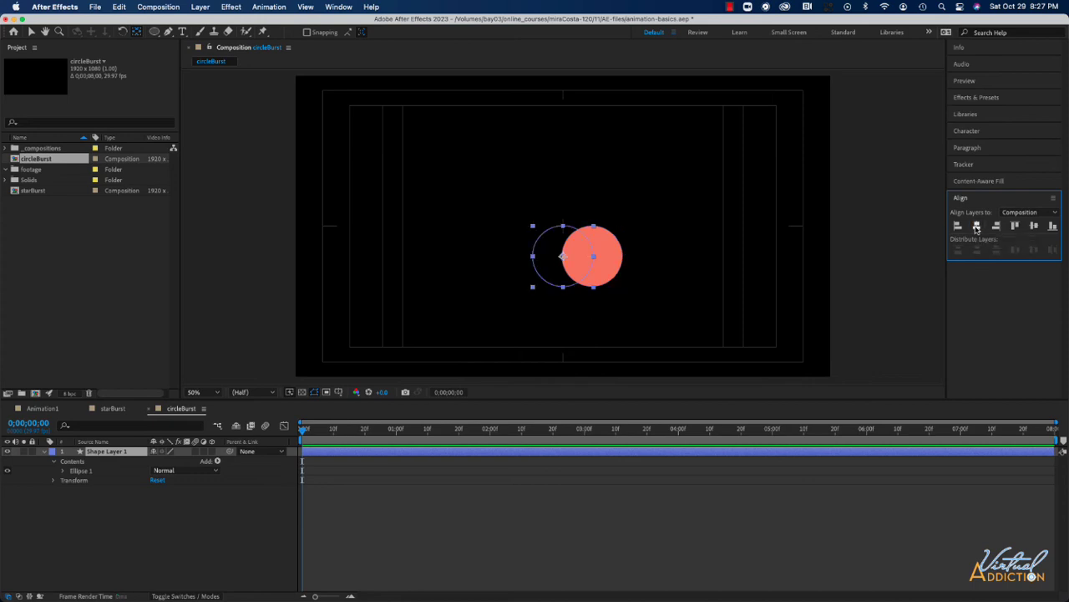
left_click(1033, 227)
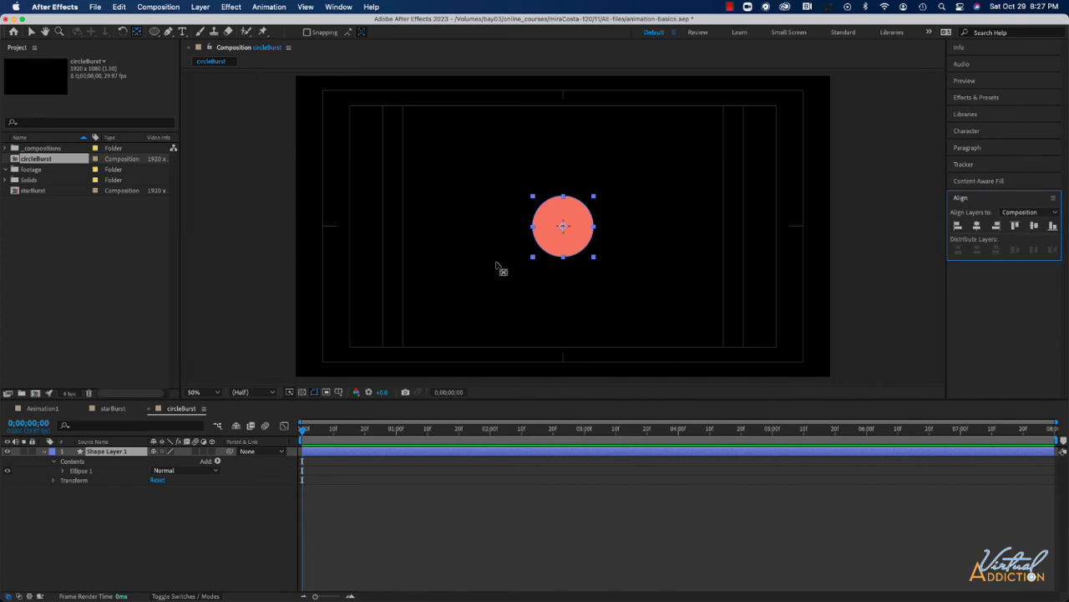
left_click(116, 453)
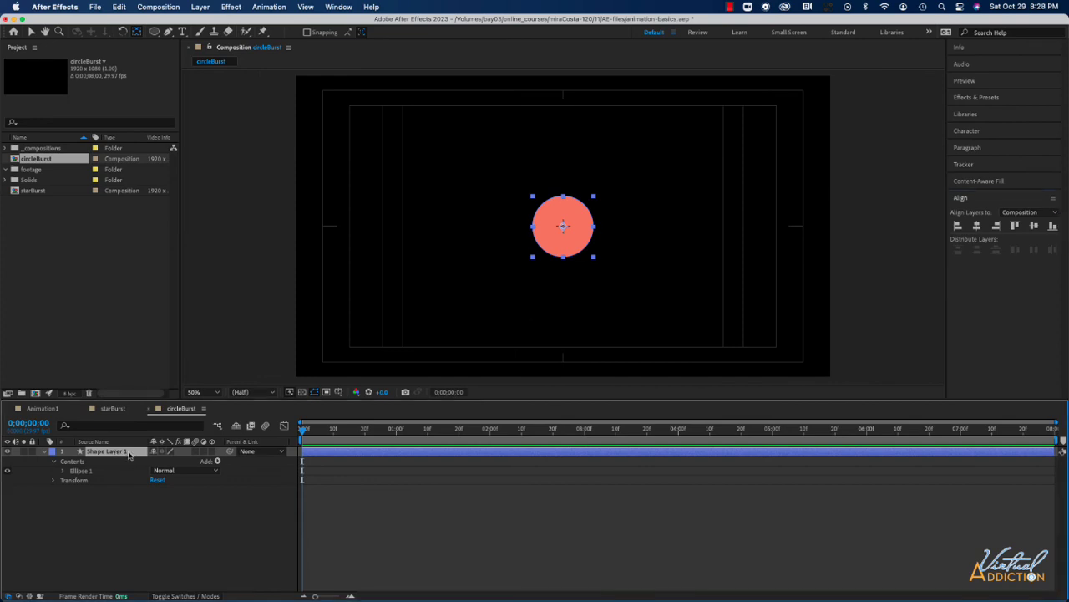
Step: Rename the shape layer to 'circle'
key("Return")
type("circle")
key("Return")
Step: Keyframe the Ellipse 1 transform Scale at 0% on the first frame, then move to 1;20
left_click(64, 471)
left_click(72, 509)
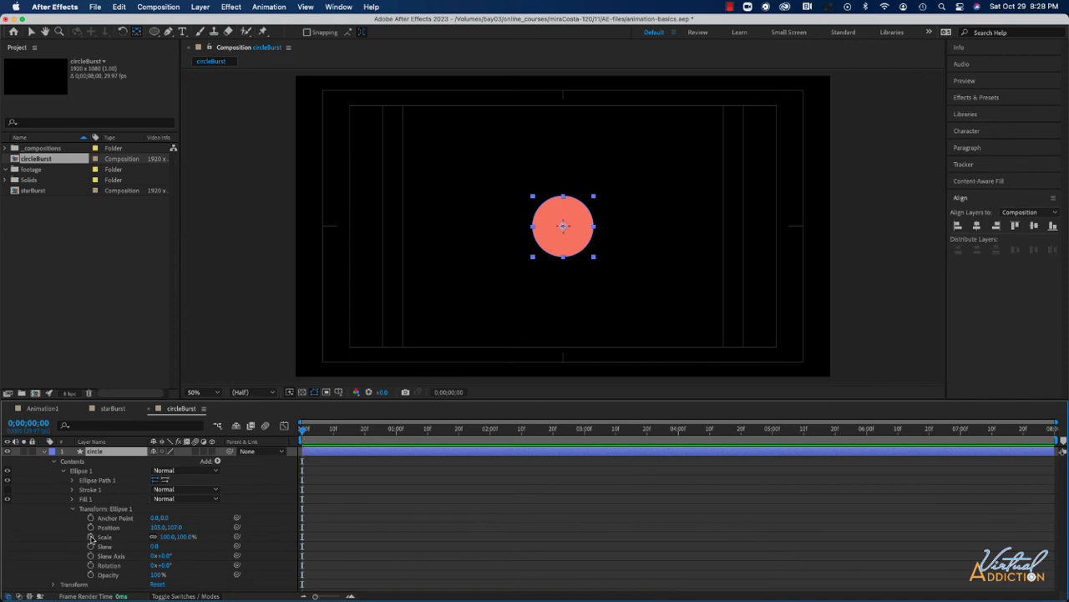
left_click(91, 537)
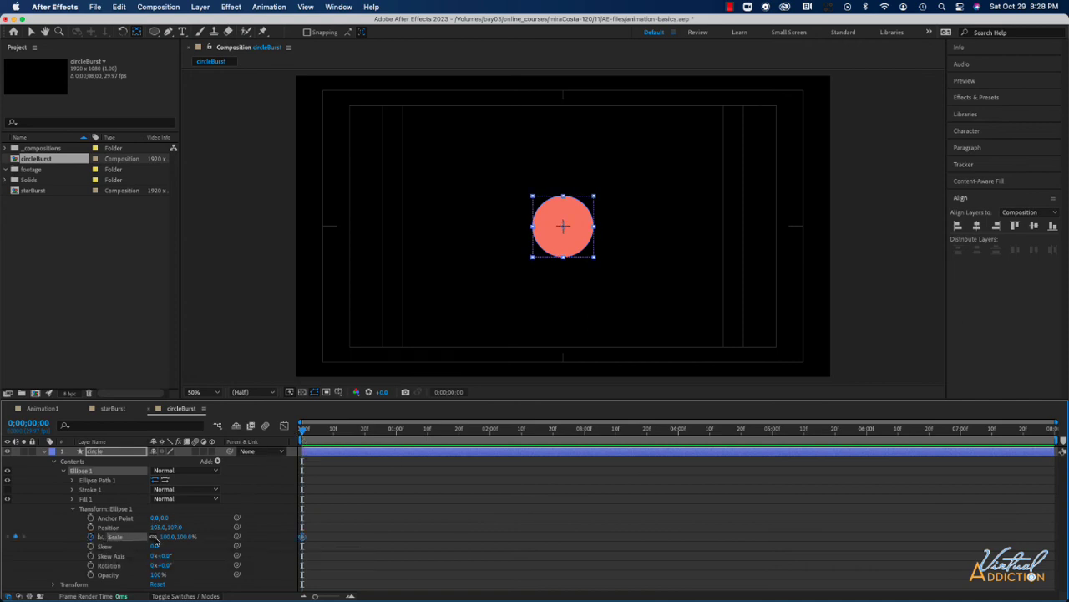
left_click(166, 536)
type("0")
key("Return")
left_click_drag(303, 429, 458, 437)
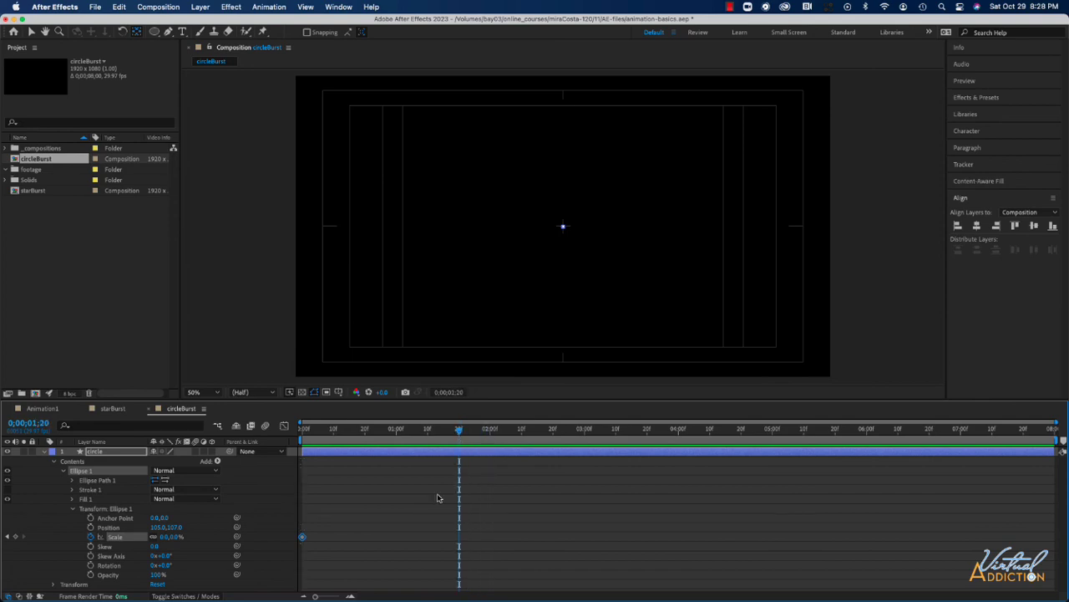
Step: Set the circle's Scale to 100% at 1;20, adding a second keyframe
left_click(165, 537)
type("100")
key("Return")
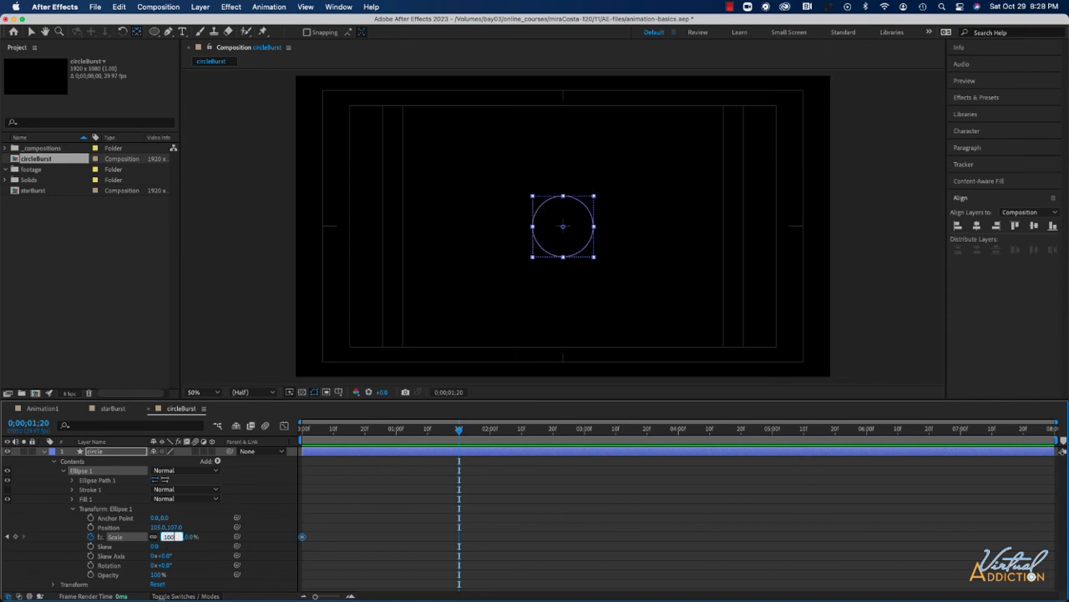
Step: Preview the circle's growth from the first frame
left_click_drag(460, 430, 290, 443)
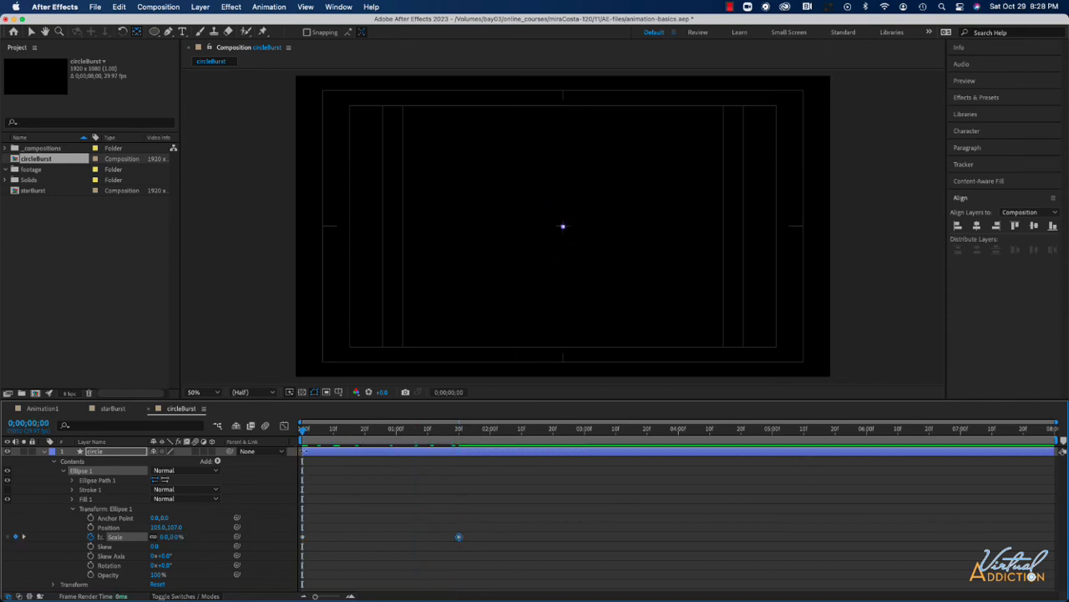
key("space")
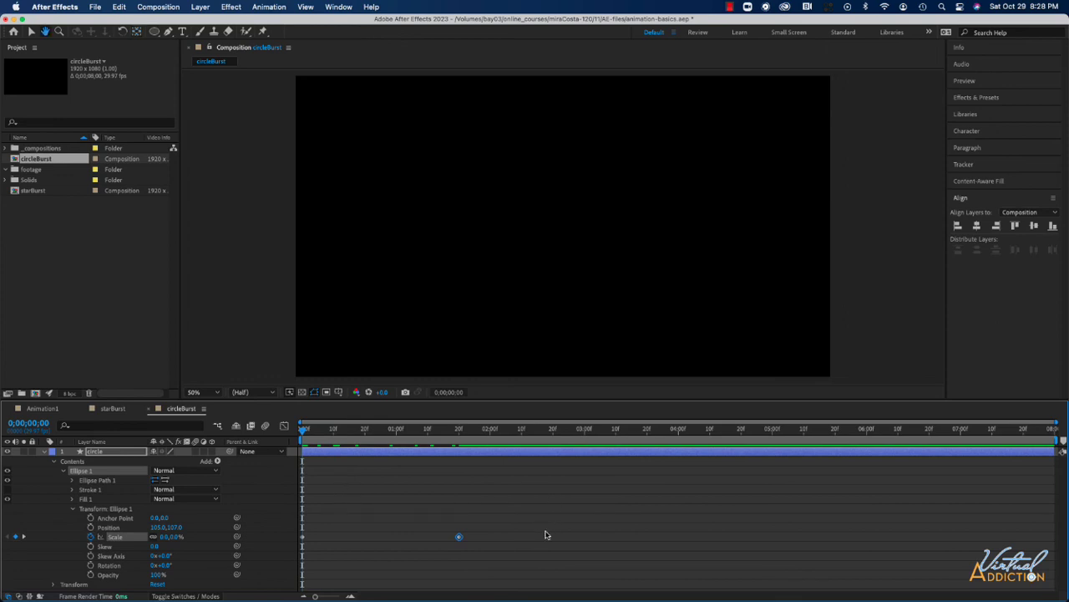
key("space")
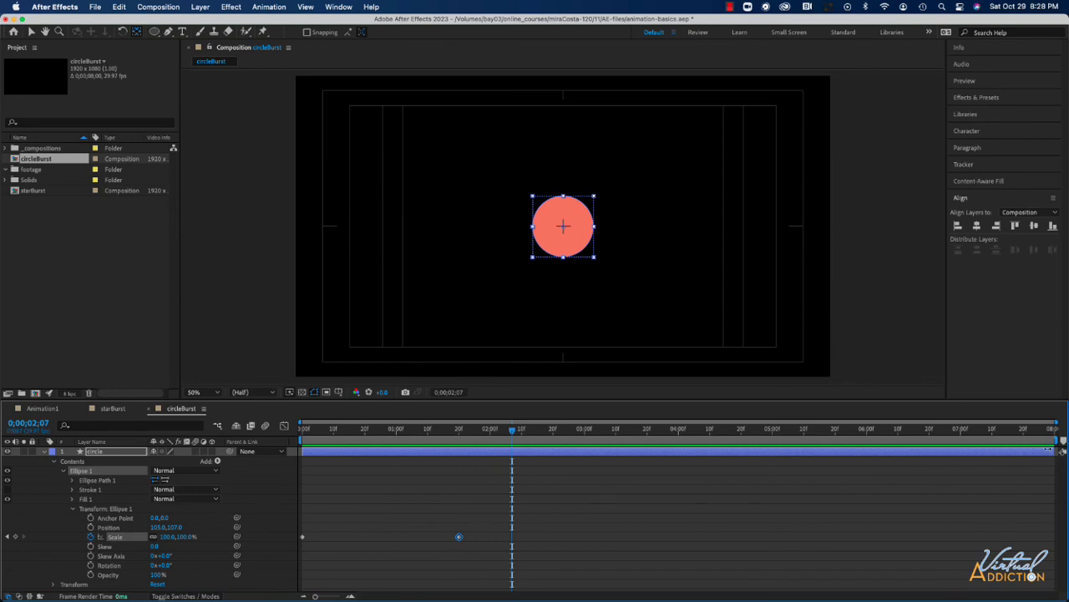
Step: End the circle layer and the work area at about two seconds, then select both Scale keyframes
left_click_drag(1049, 449, 494, 444)
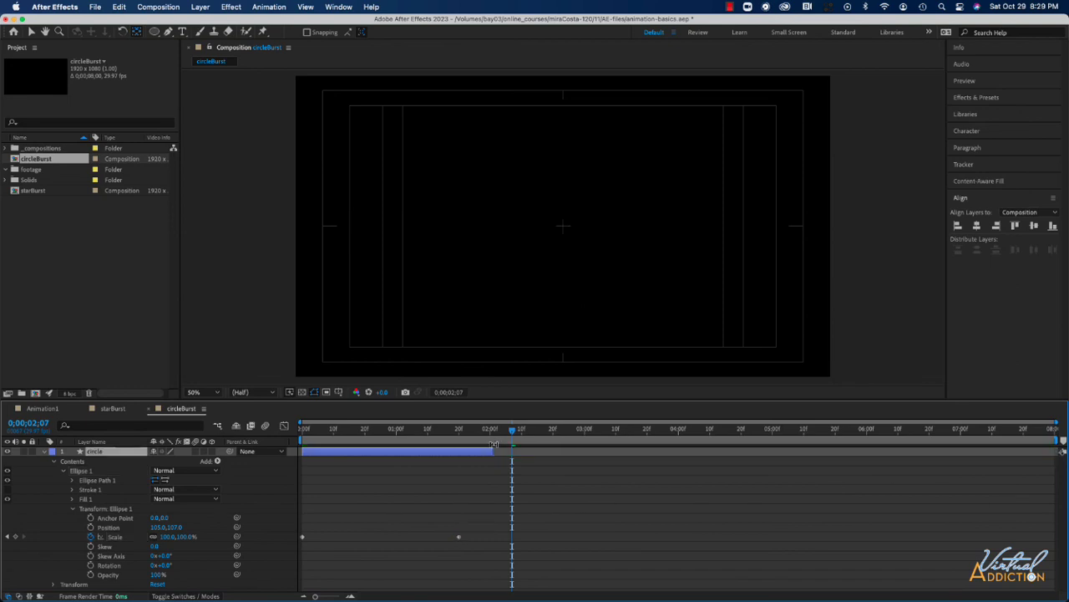
left_click_drag(1051, 438, 495, 433)
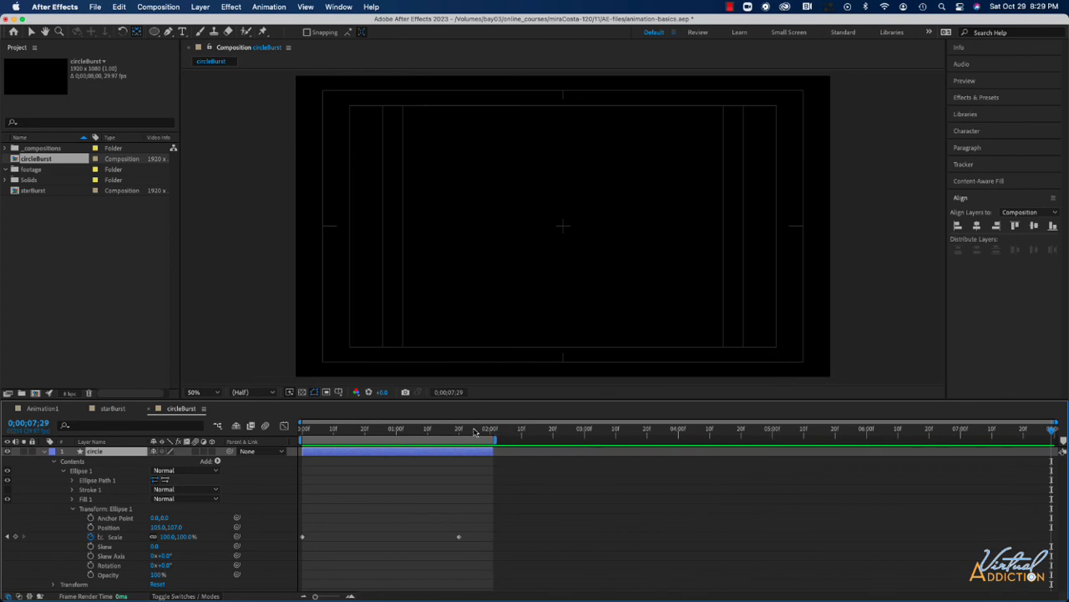
left_click_drag(478, 529, 298, 544)
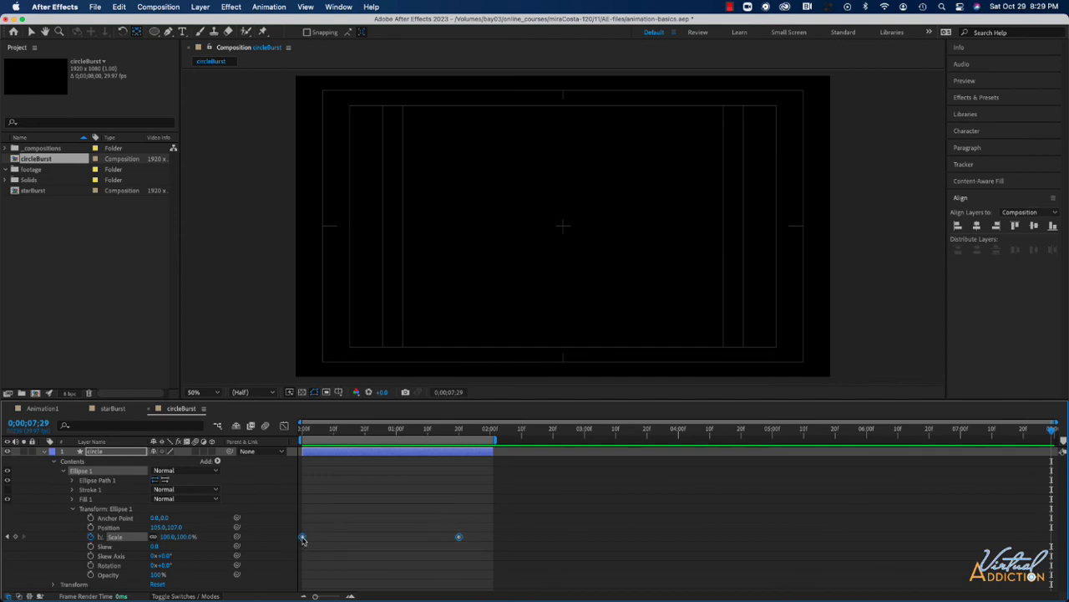
Step: Apply Easy Ease to both Scale keyframes and preview the smoothed growth
right_click(302, 537)
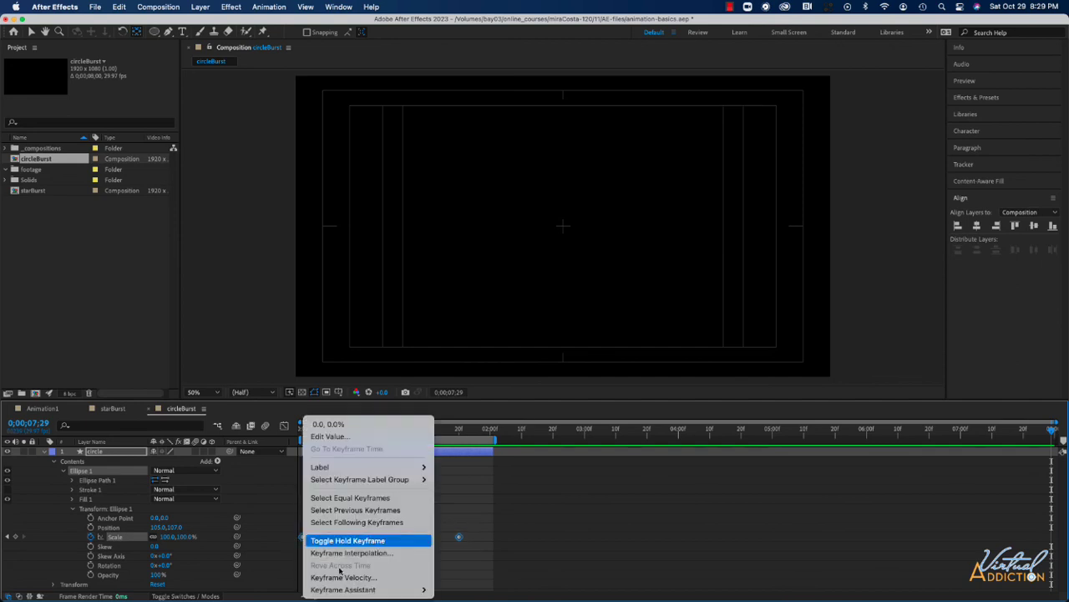
mouse_move(351, 590)
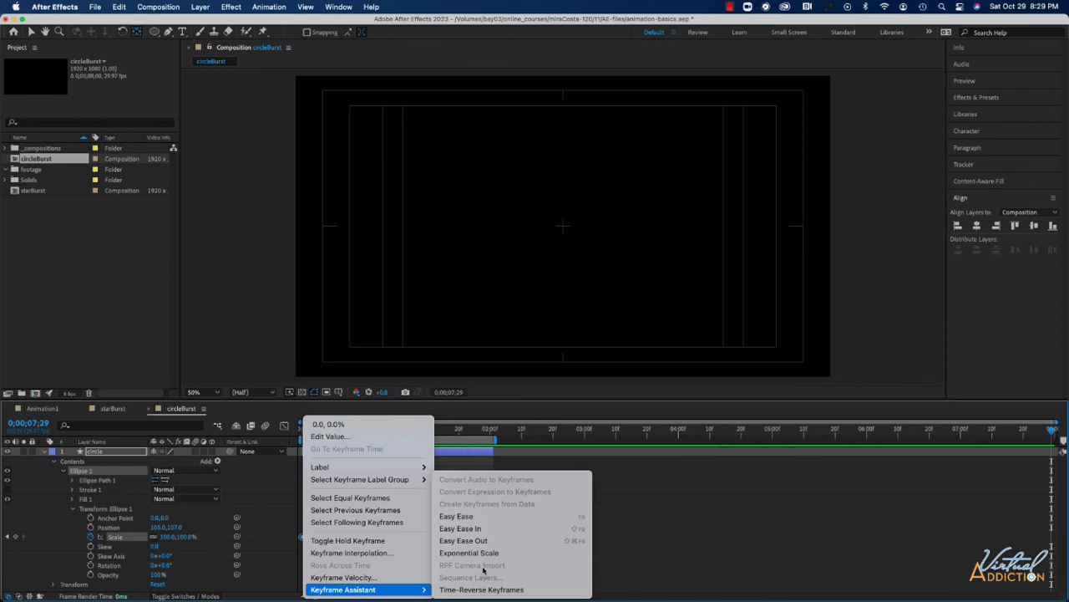
left_click(489, 518)
key("space")
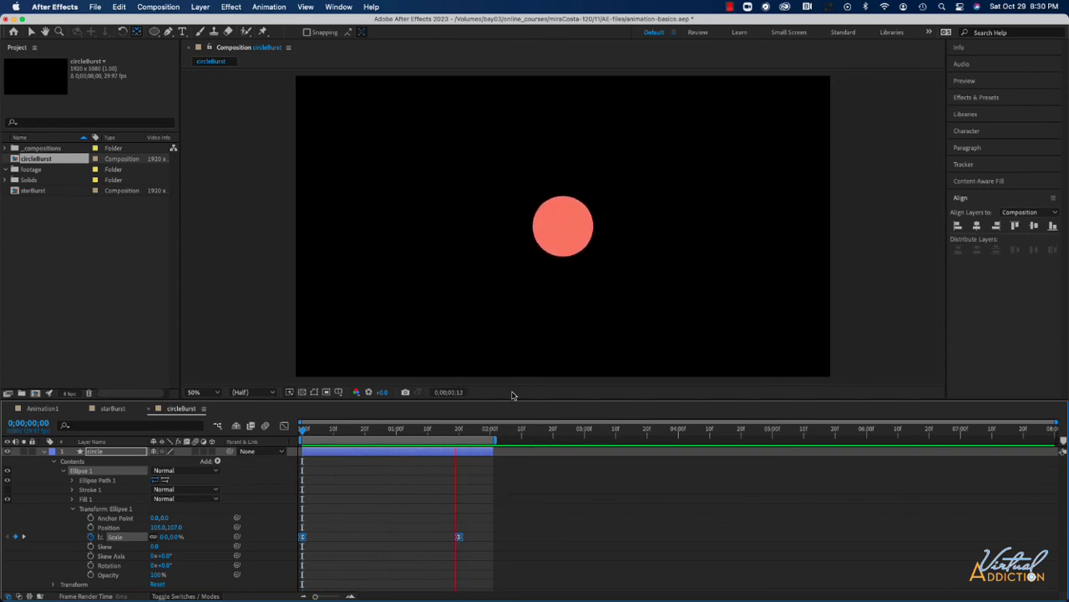
key("space")
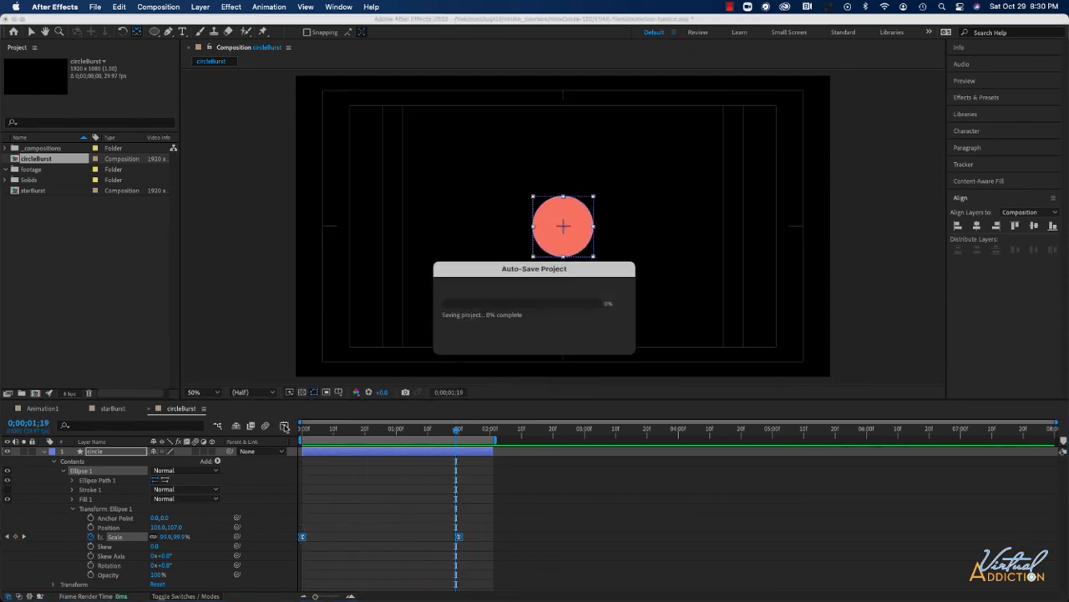
Step: In the Scale speed graph, widen the first keyframe's influence into a sharp peak and preview it
left_click(284, 426)
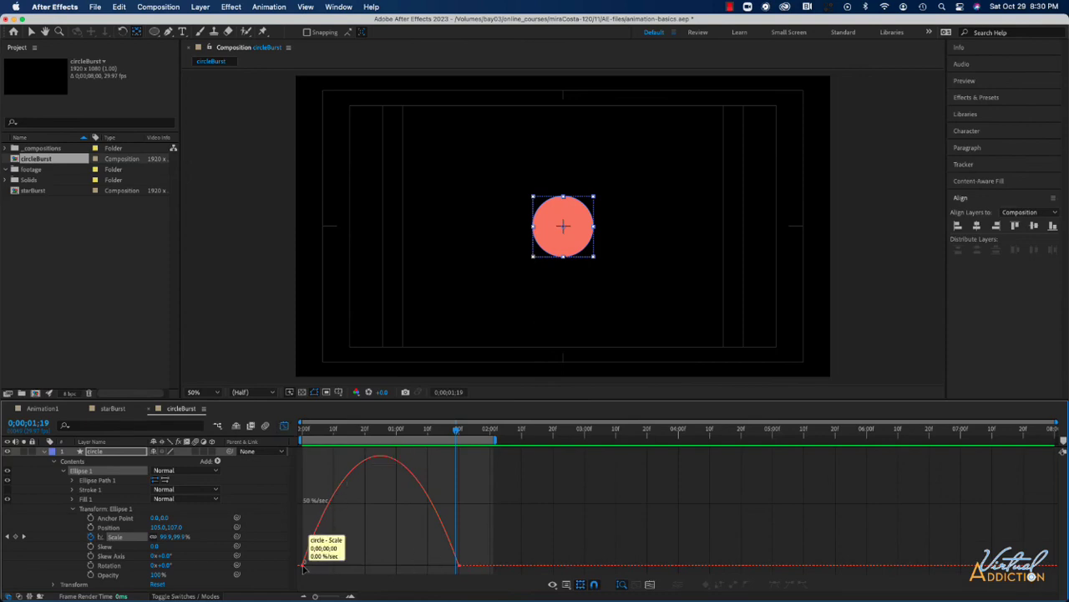
left_click(31, 33)
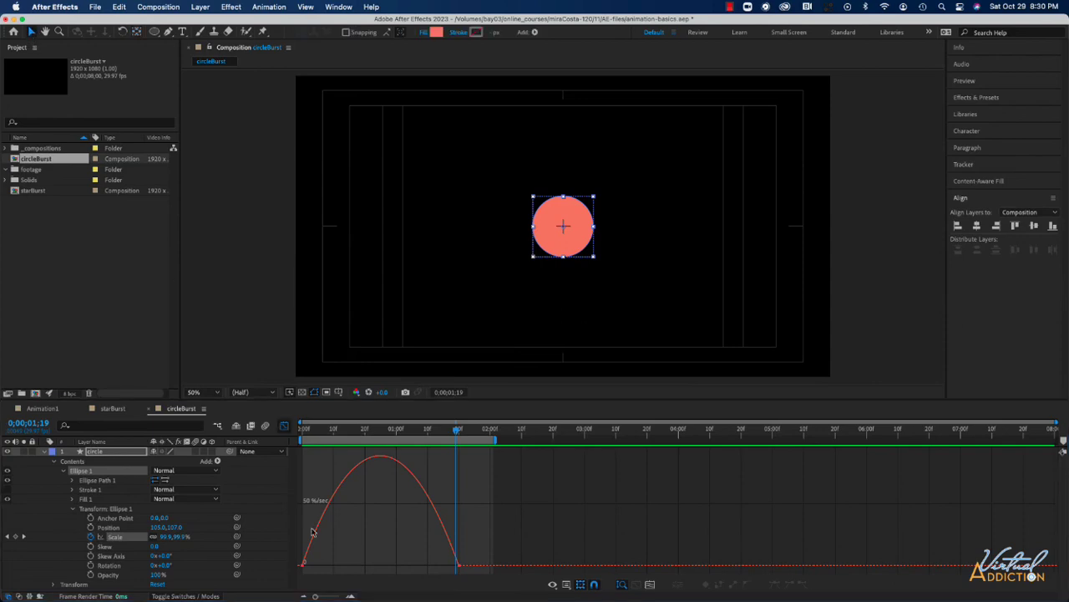
mouse_move(303, 566)
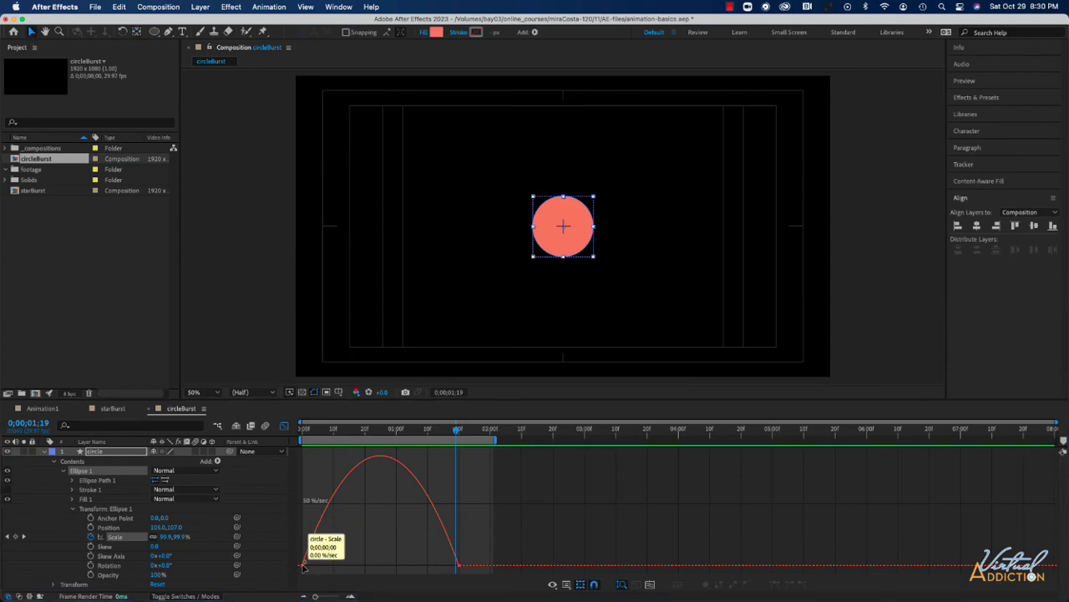
left_click(303, 566)
left_click_drag(328, 566, 381, 566)
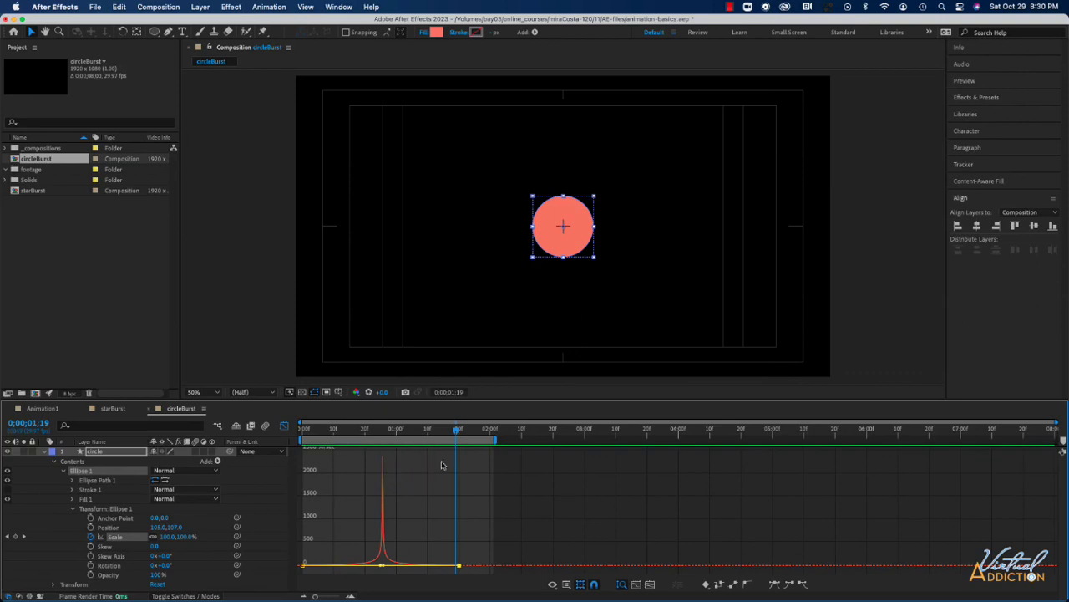
key("space")
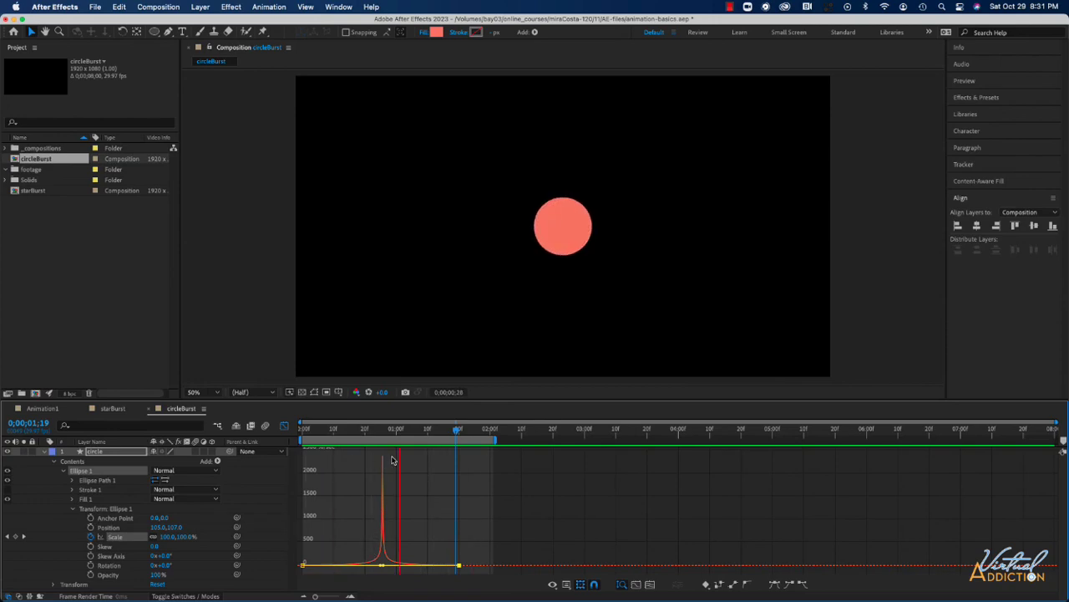
left_click(284, 426)
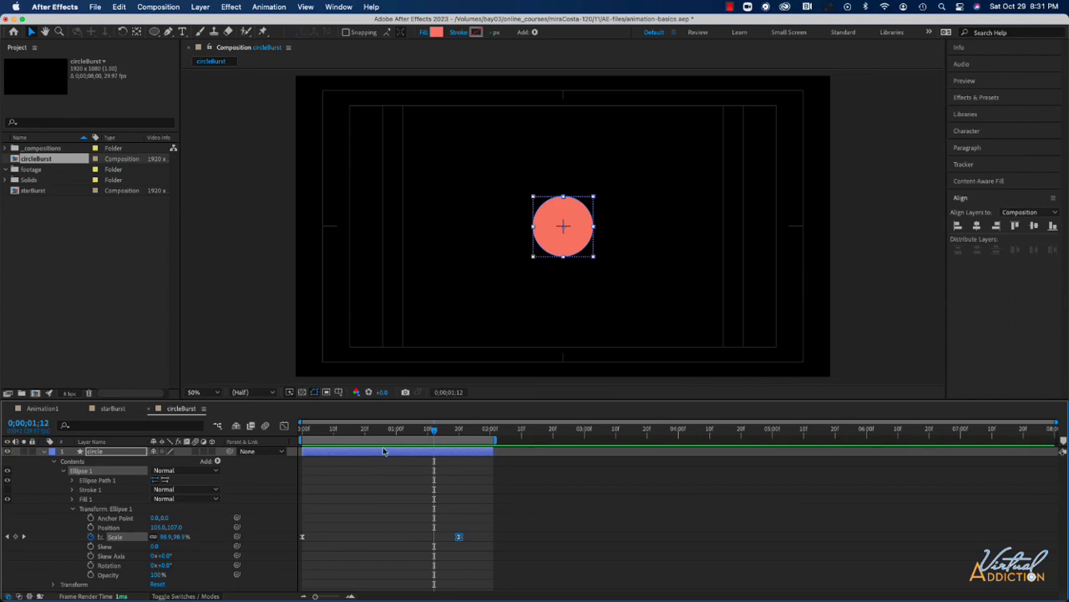
Step: Collapse Ellipse 1 and duplicate it as Ellipse 2
left_click(75, 510)
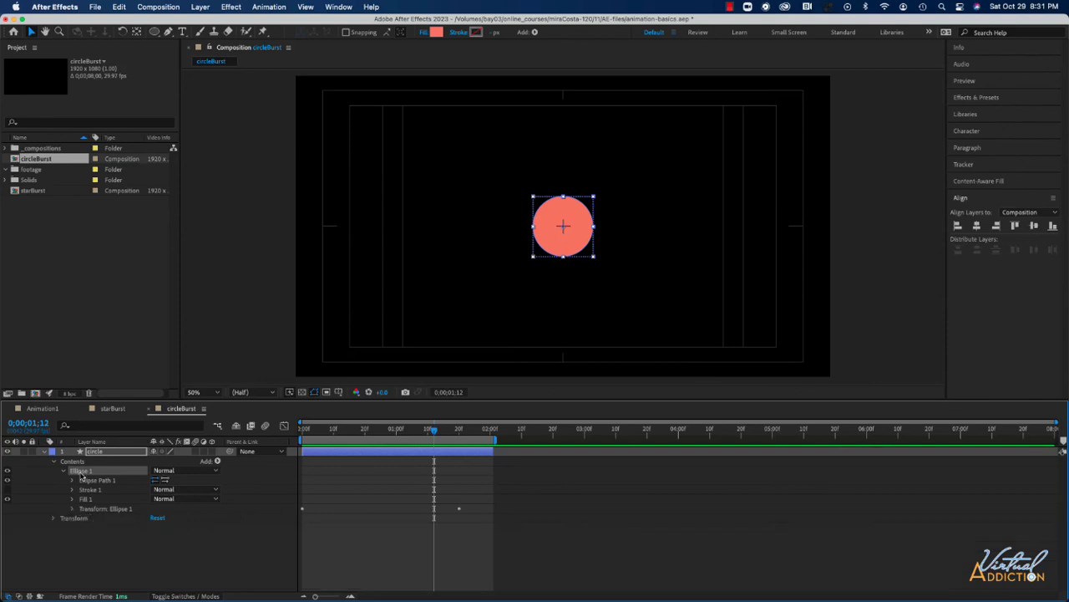
left_click(65, 472)
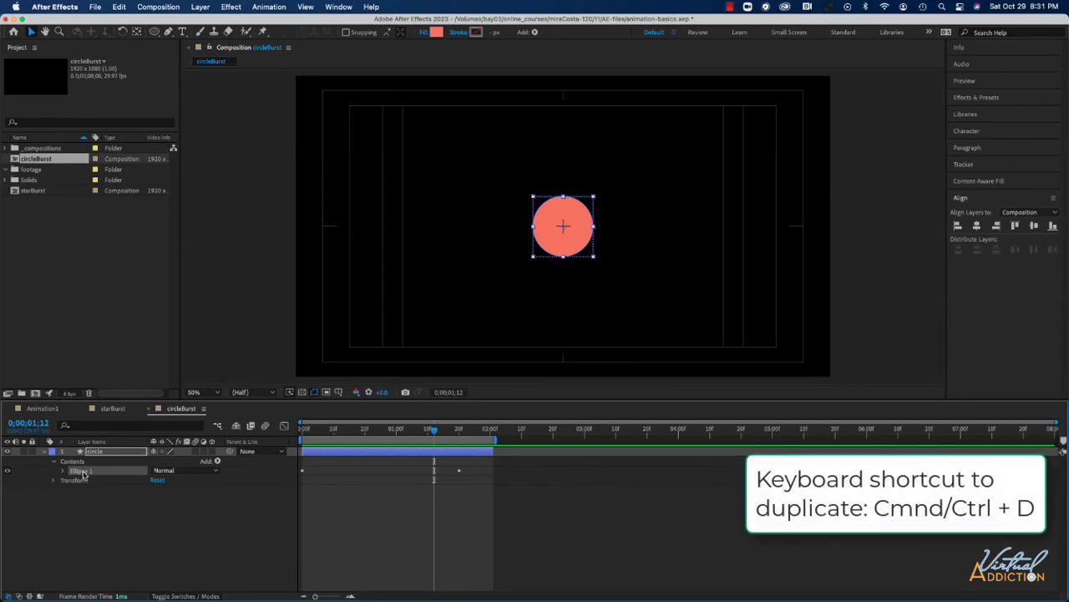
key("super+d")
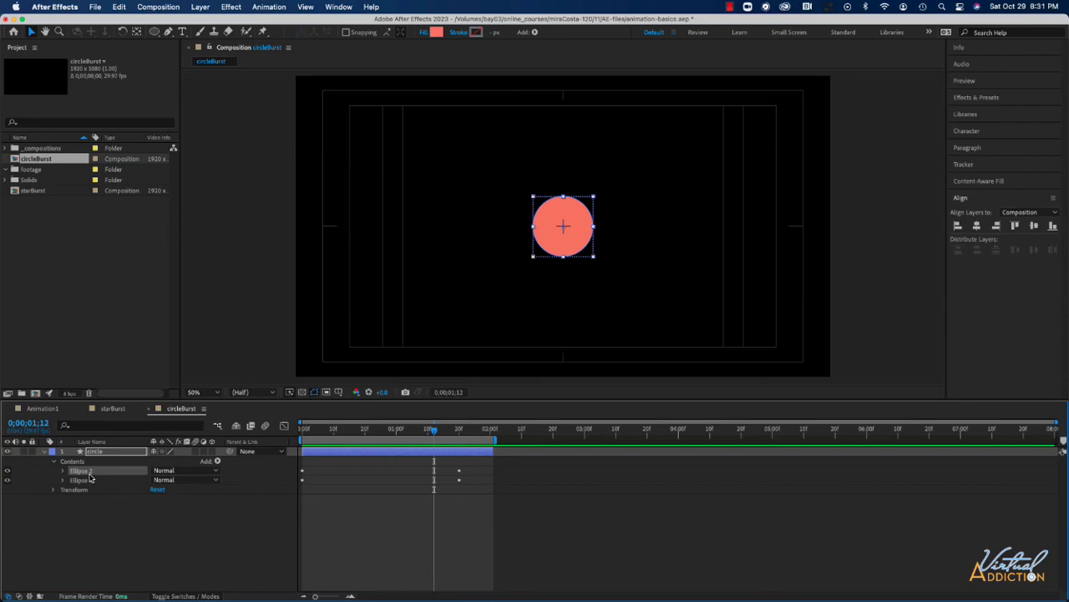
Step: Shift Ellipse 1's two Scale keyframes a few frames later
left_click(75, 461)
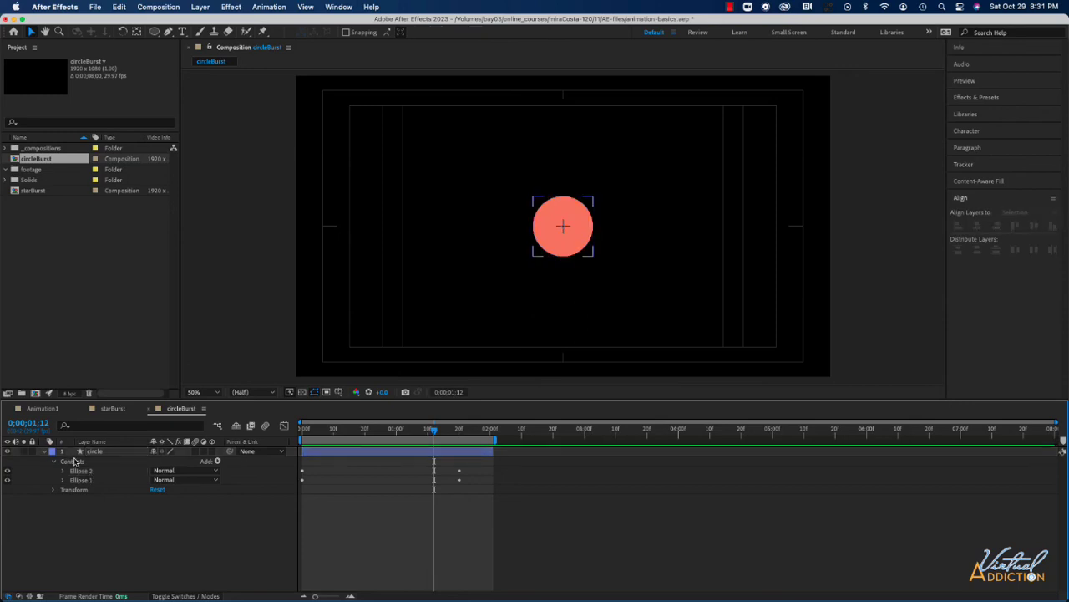
key("u")
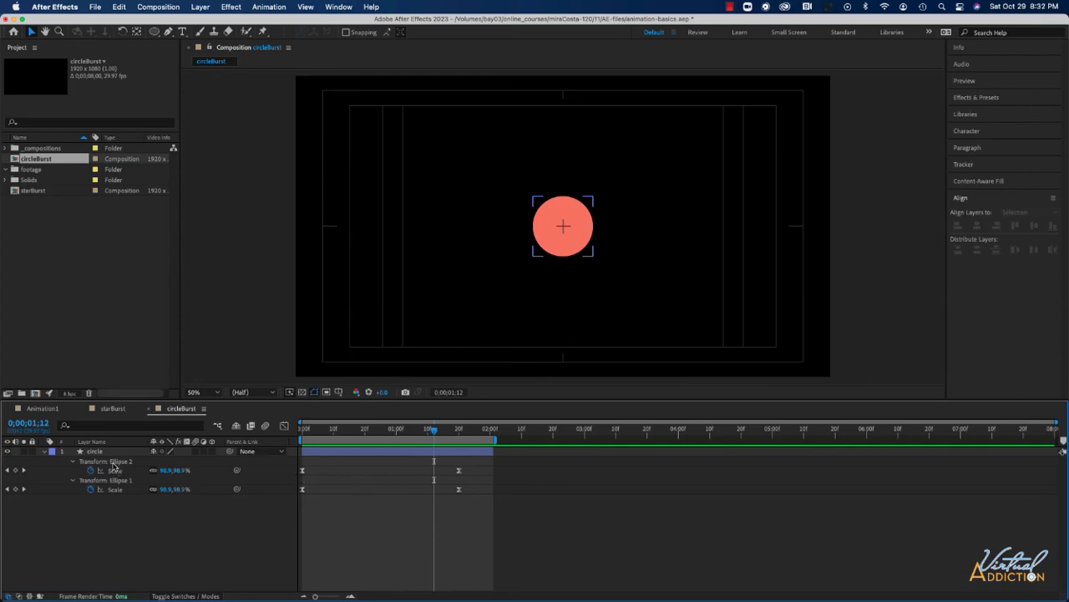
left_click_drag(466, 490, 296, 497)
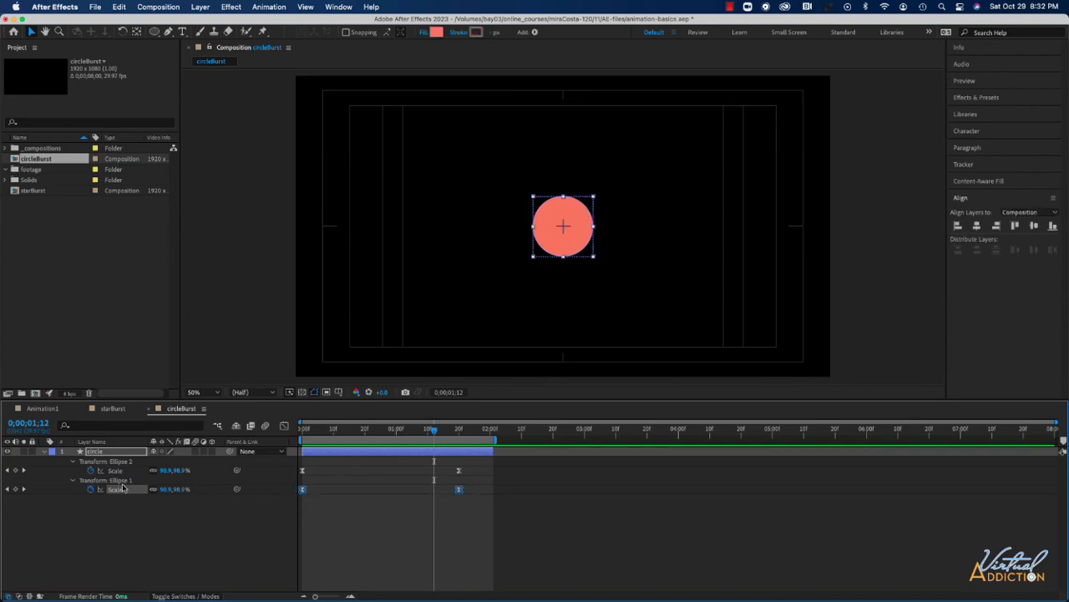
mouse_move(304, 493)
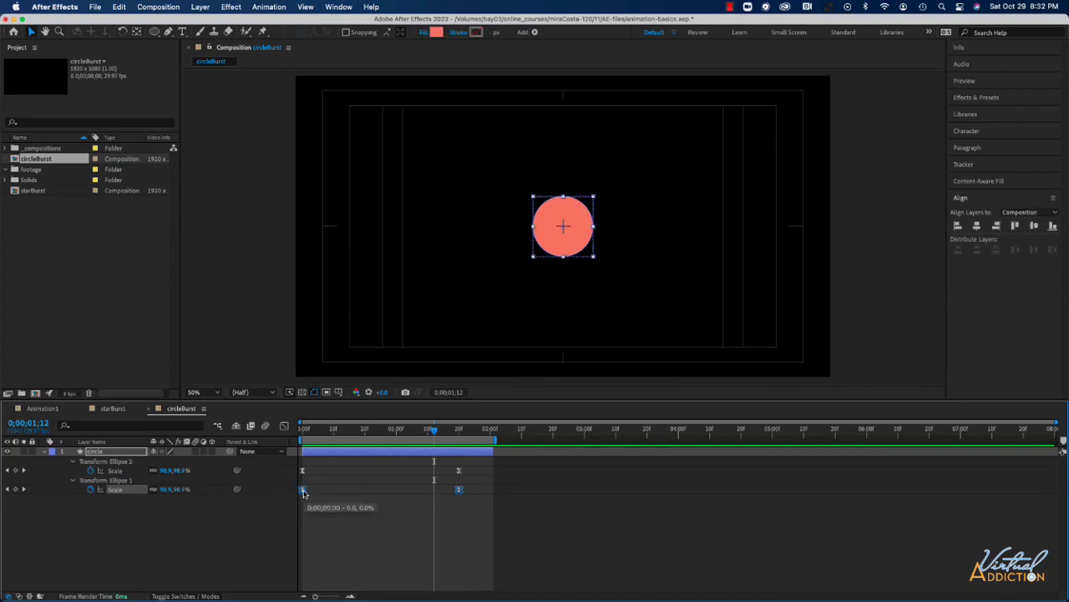
left_click_drag(304, 493, 327, 494)
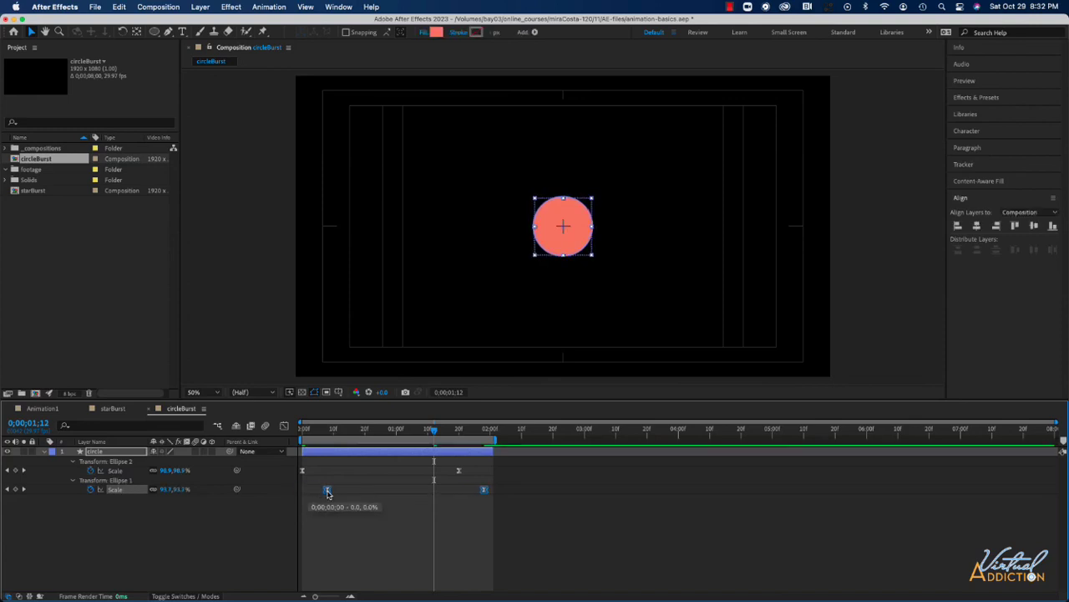
Step: Clear the selection and re-expand the circle layer's contents
left_click(120, 516)
left_click(107, 524)
left_click(80, 479)
left_click(46, 452)
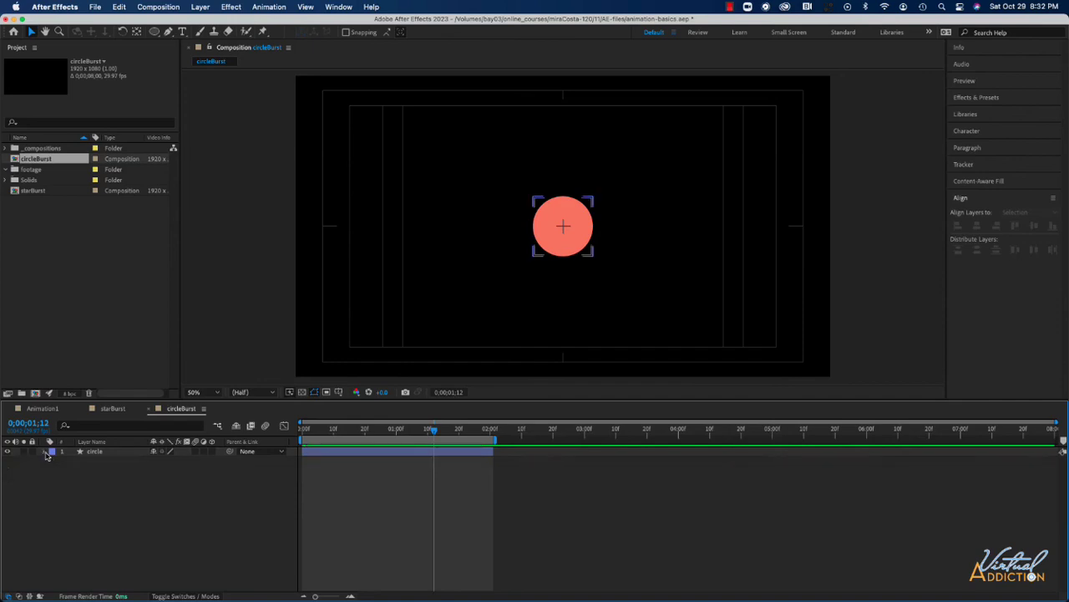
left_click(46, 452)
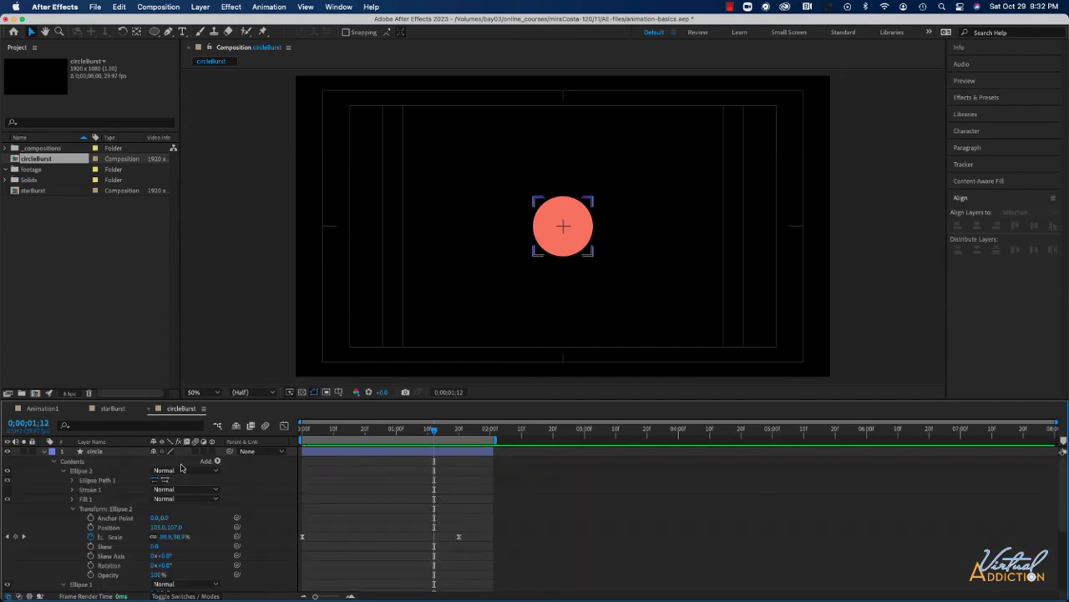
Step: Add Merge Paths in Subtract mode to the circle's contents and preview the ring from frame 0
left_click(64, 471)
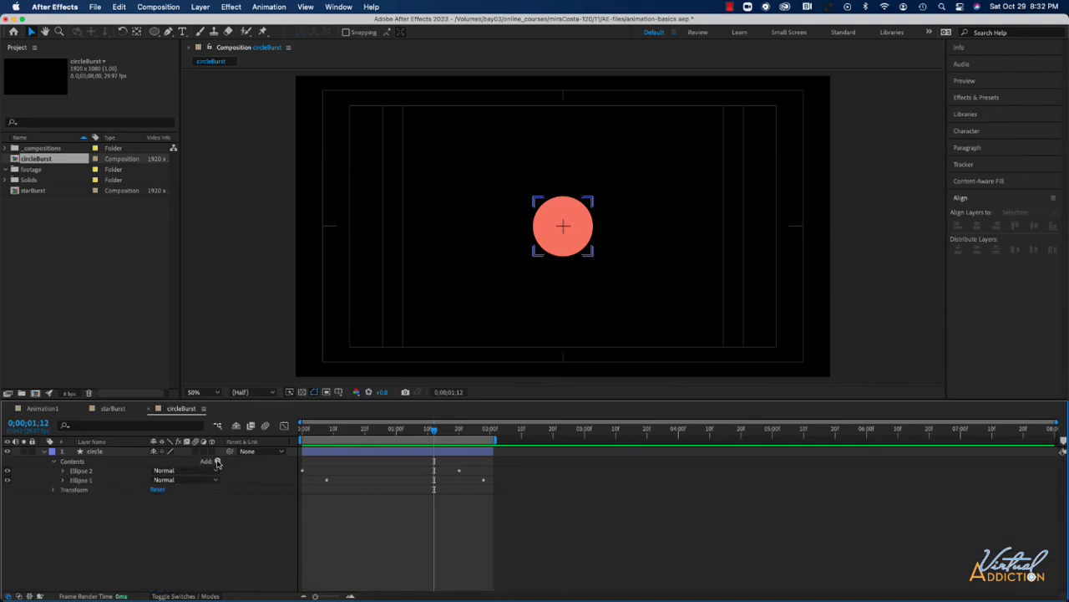
left_click(216, 461)
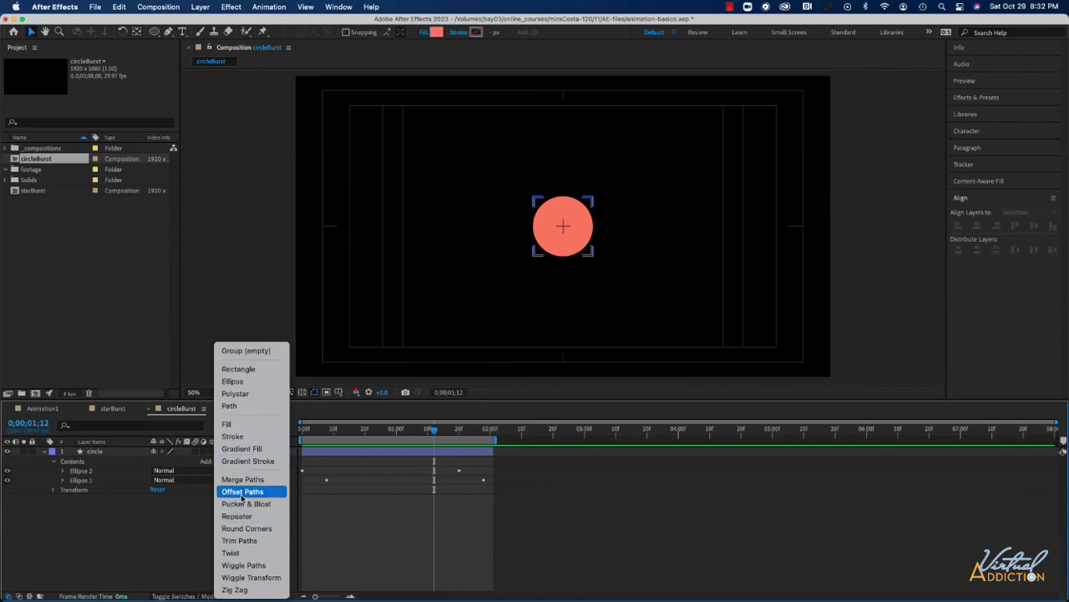
left_click(240, 480)
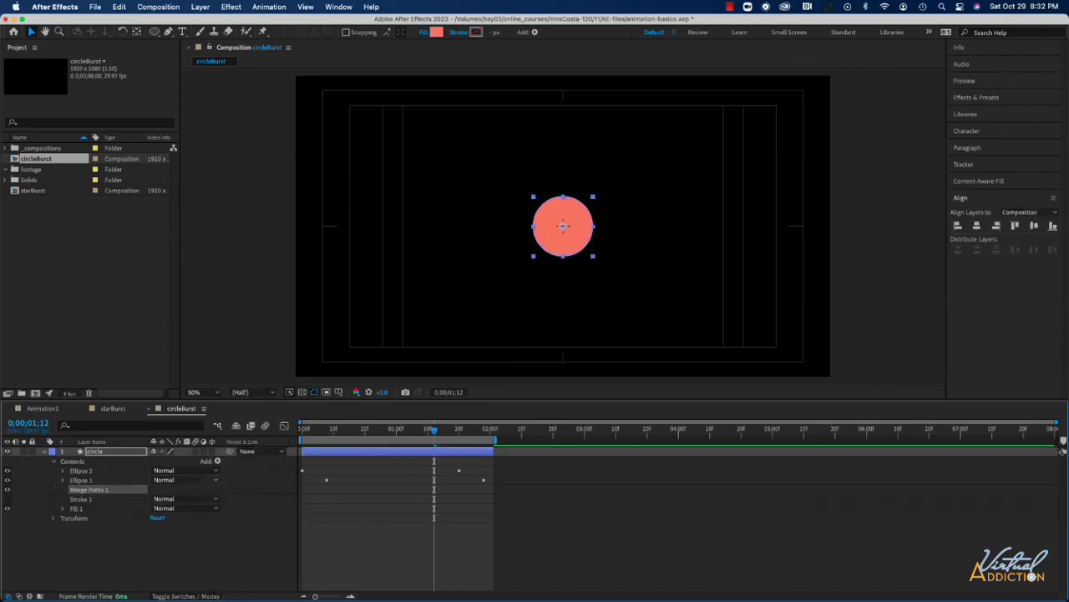
left_click(63, 490)
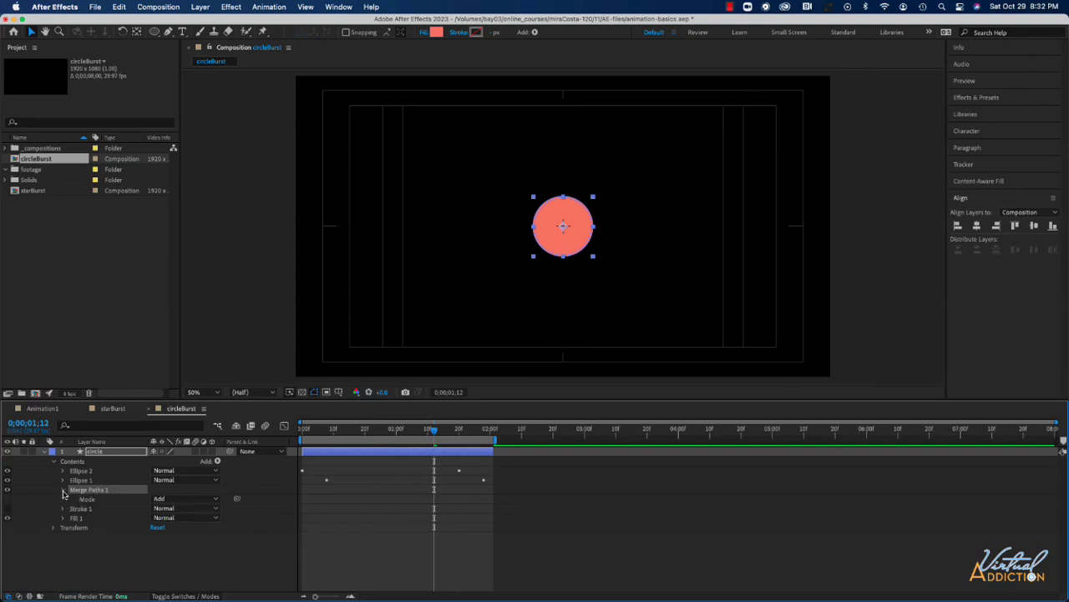
left_click(162, 498)
left_click(186, 534)
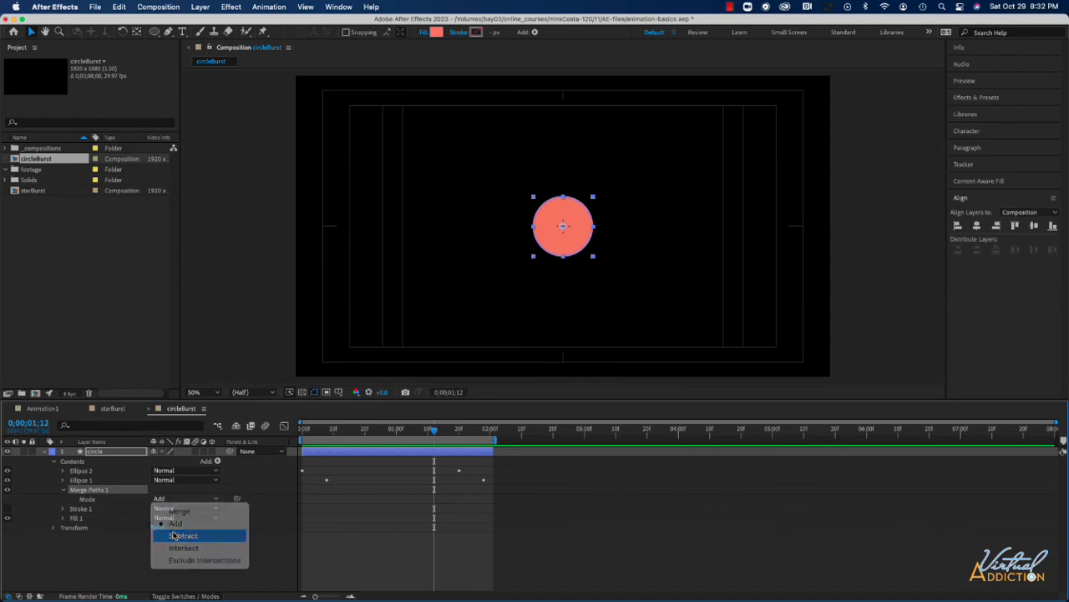
left_click_drag(434, 435, 302, 438)
key("space")
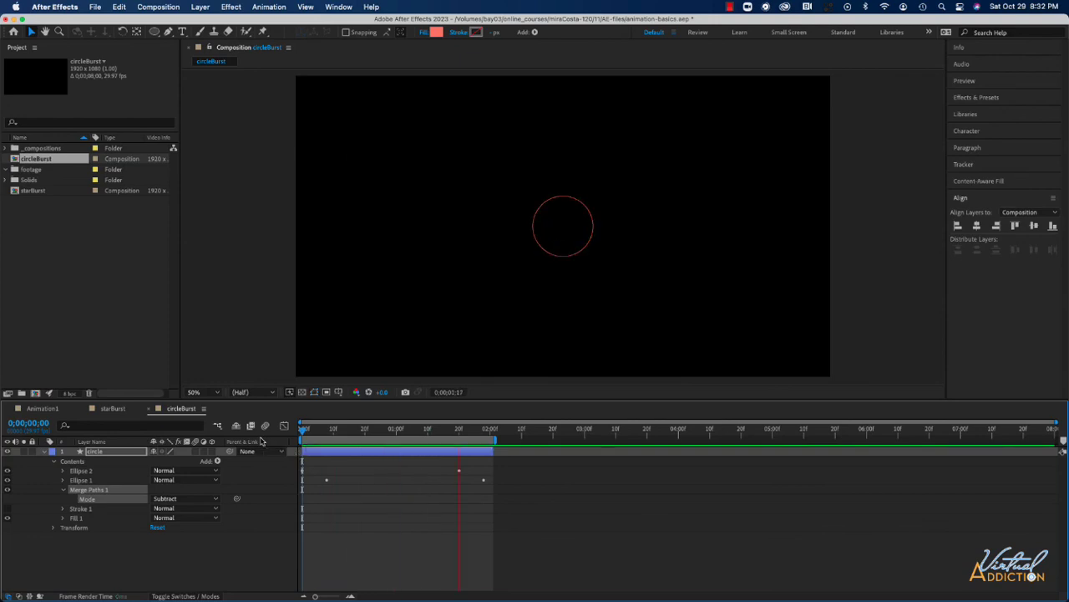